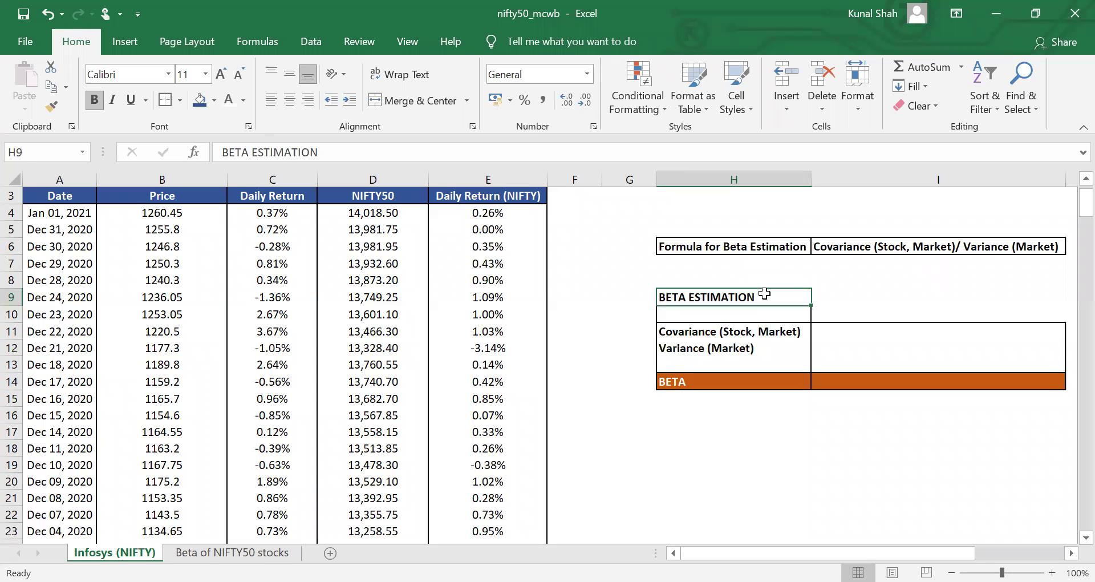
Enter the label 'BETA = 1' in the empty cell below the beta table
{"action": "key", "text": "Down"}
{"action": "key", "text": "Down"}
{"action": "key", "text": "Down"}
{"action": "key", "text": "Down"}
{"action": "key", "text": "Down"}
{"action": "key", "text": "Down"}
{"action": "key", "text": "Down"}
{"action": "key", "text": "Down"}
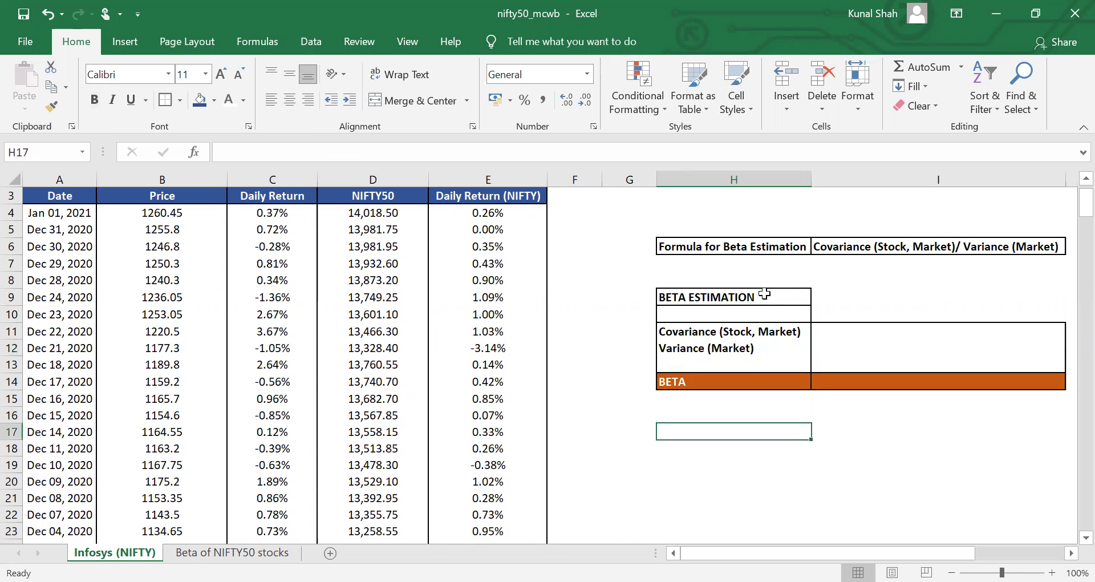
{"action": "type", "text": "BETA"}
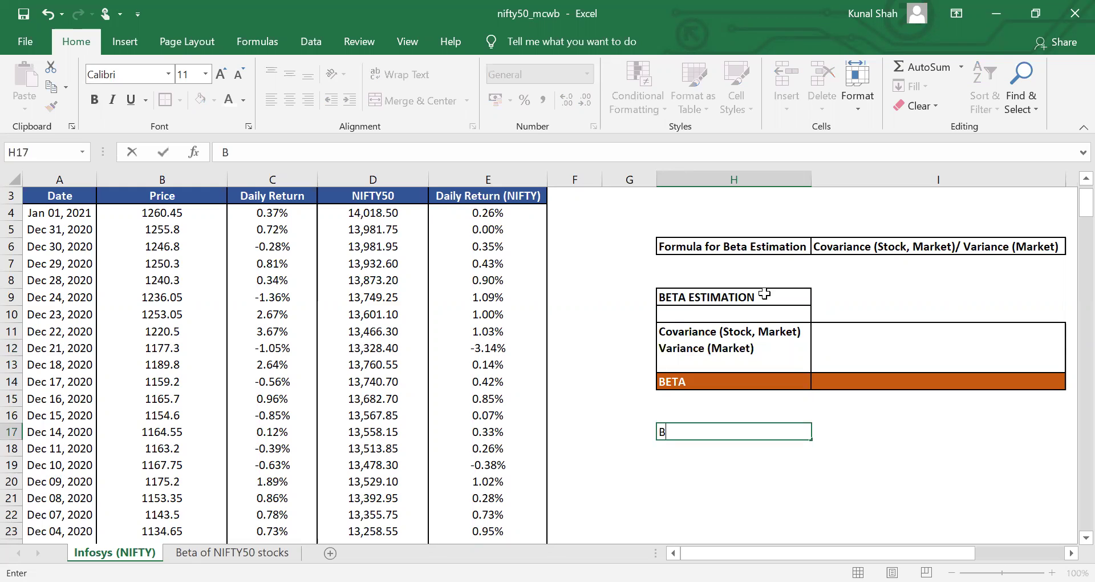
{"action": "key", "text": "Return"}
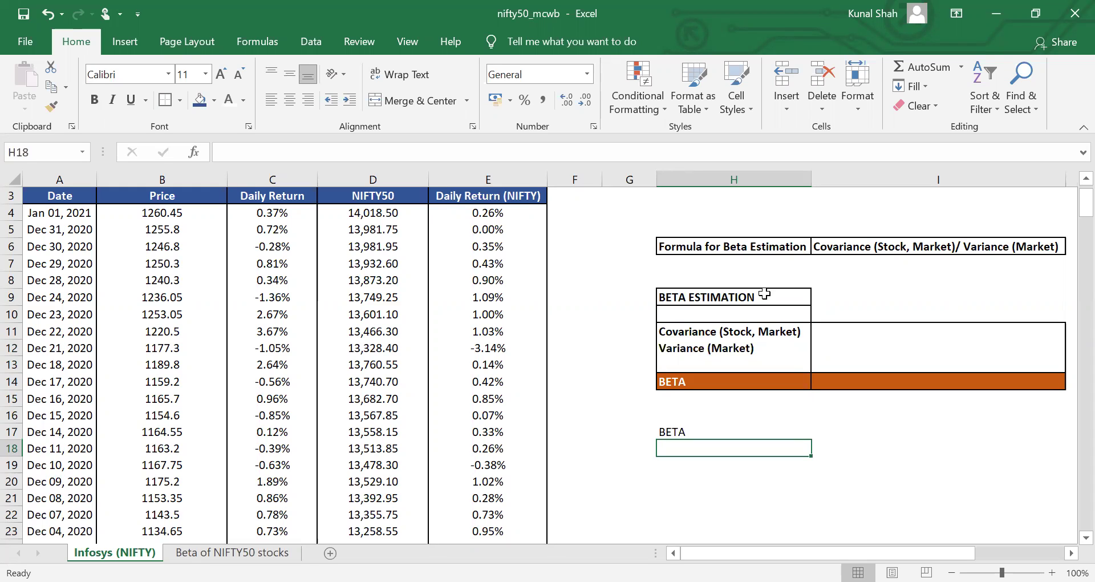
{"action": "key", "text": "Up"}
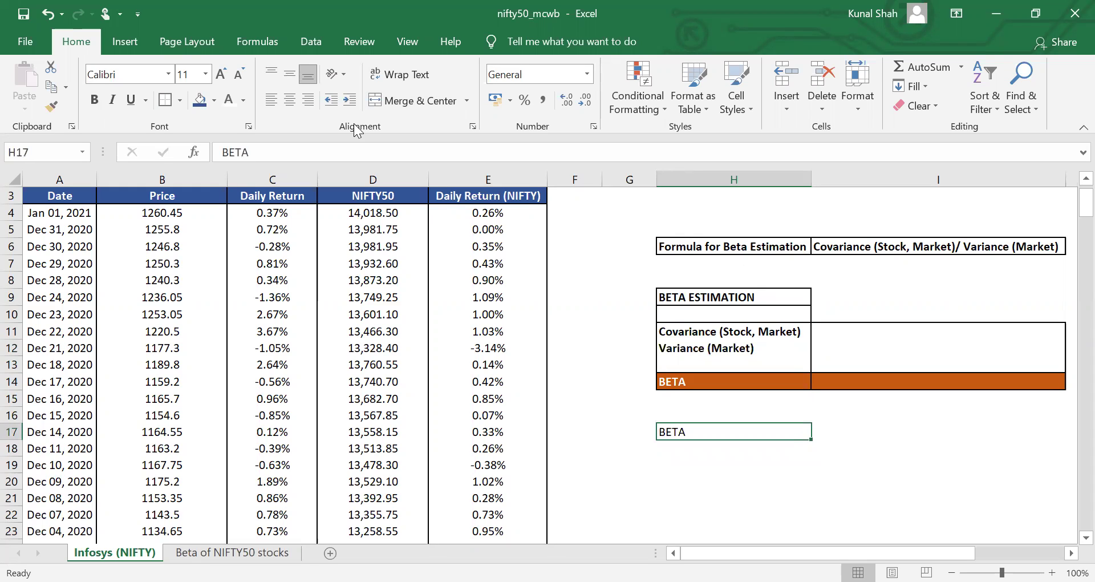
{"action": "left_click", "coordinate": [310, 152]}
{"action": "type", "text": "= 1"}
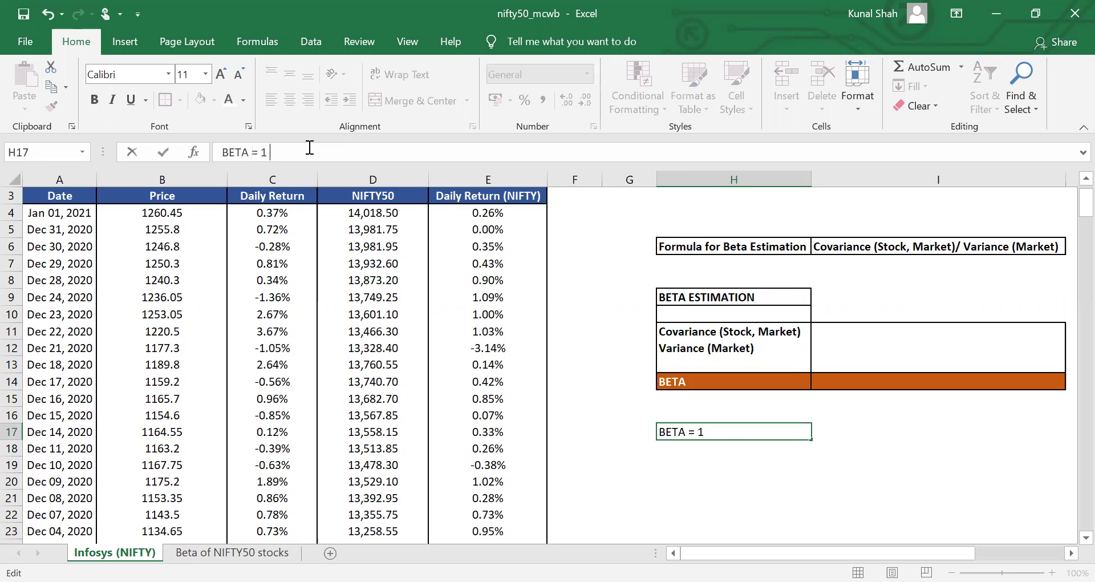
{"action": "key", "text": "Return"}
{"action": "key", "text": "Return"}
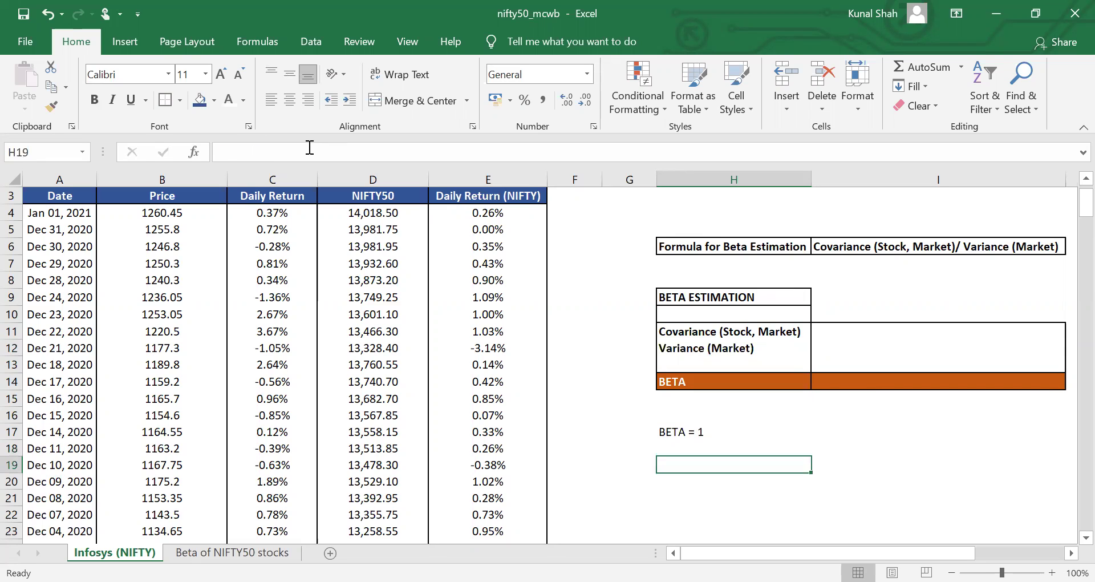
Add rows INDEX (EQUITY MARKET) and INFOSYS, each with a 10% return
{"action": "type", "text": "INDEX "}
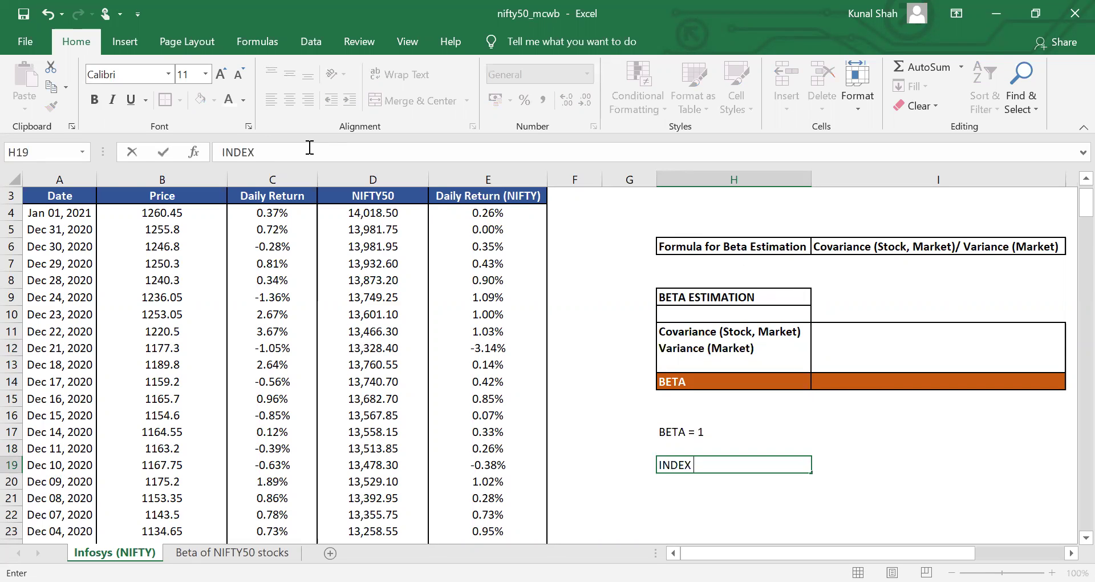
{"action": "type", "text": "(EQUITY MARKET)"}
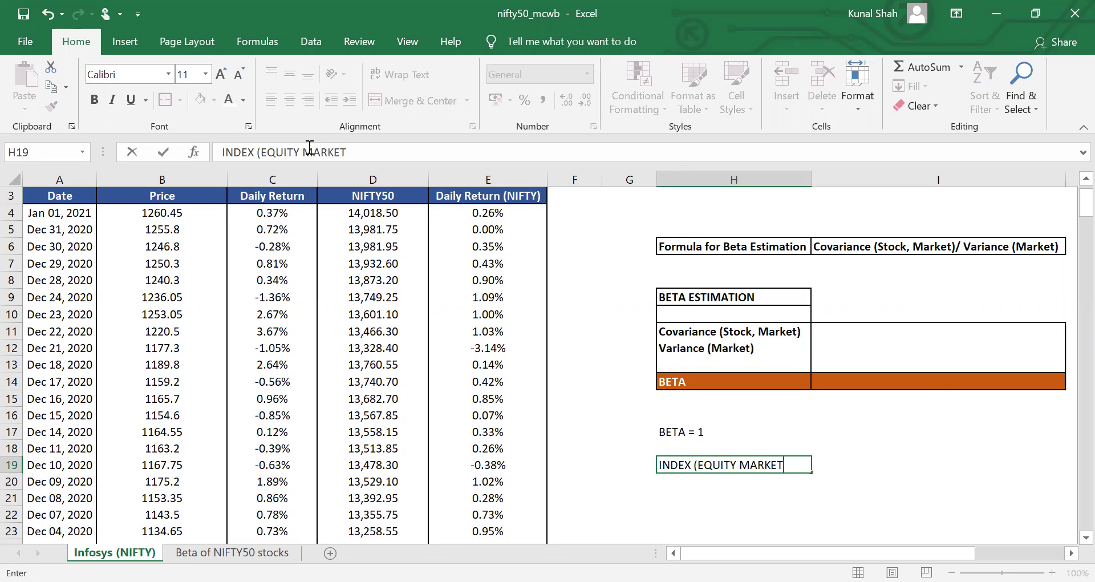
{"action": "key", "text": "Tab"}
{"action": "type", "text": "10%"}
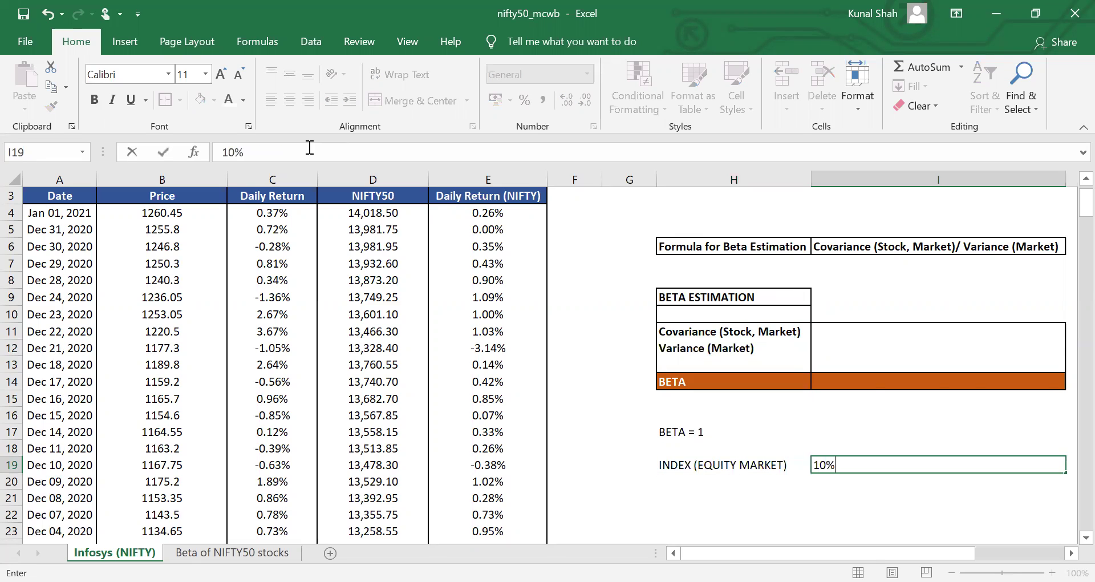
{"action": "key", "text": "Return"}
{"action": "type", "text": "INFOSYS"}
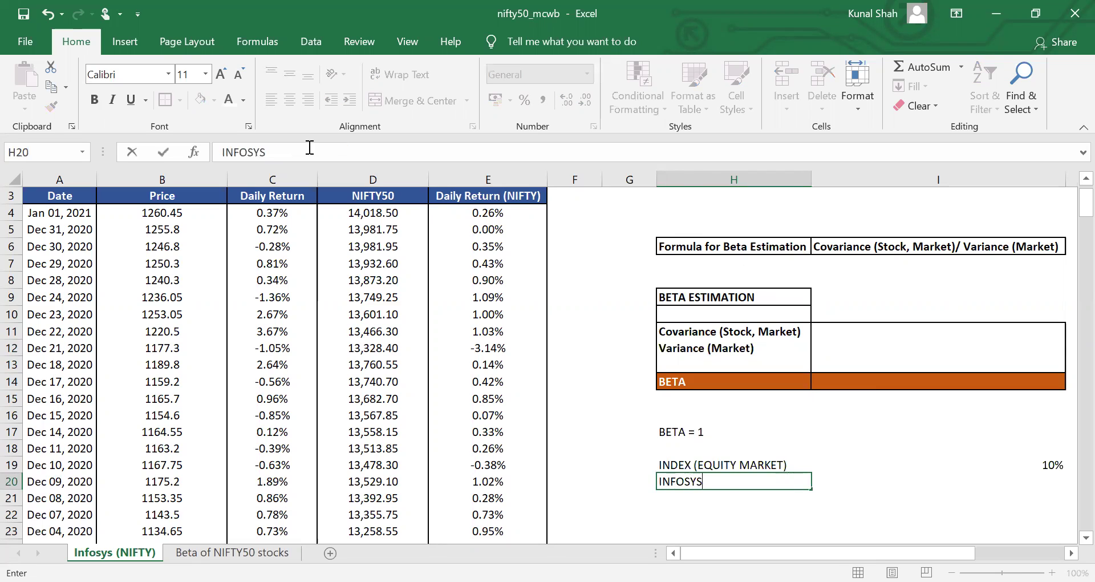
{"action": "key", "text": "Tab"}
{"action": "type", "text": "10%"}
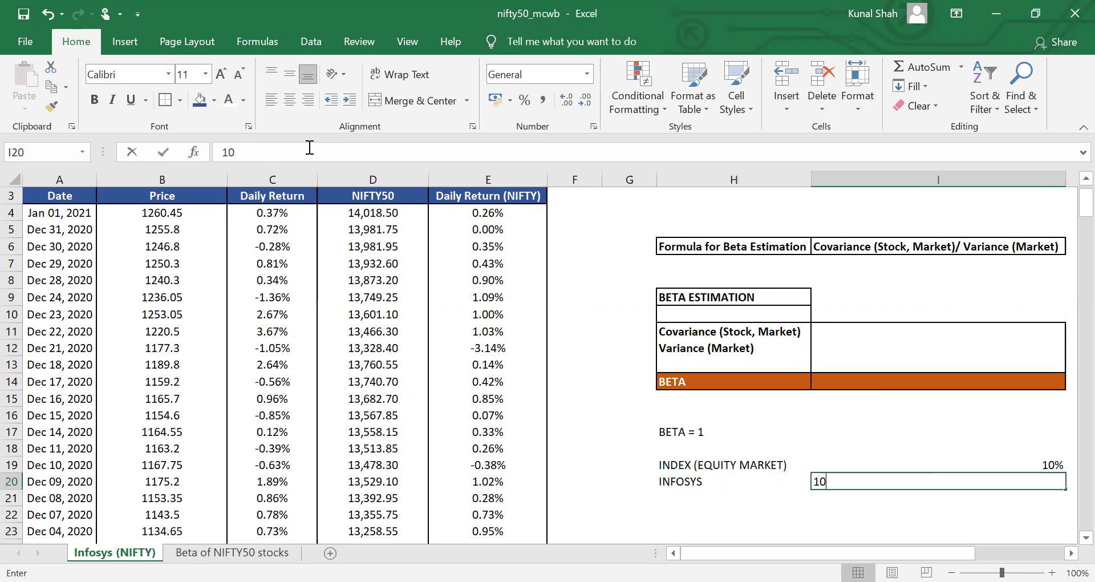
{"action": "key", "text": "Return"}
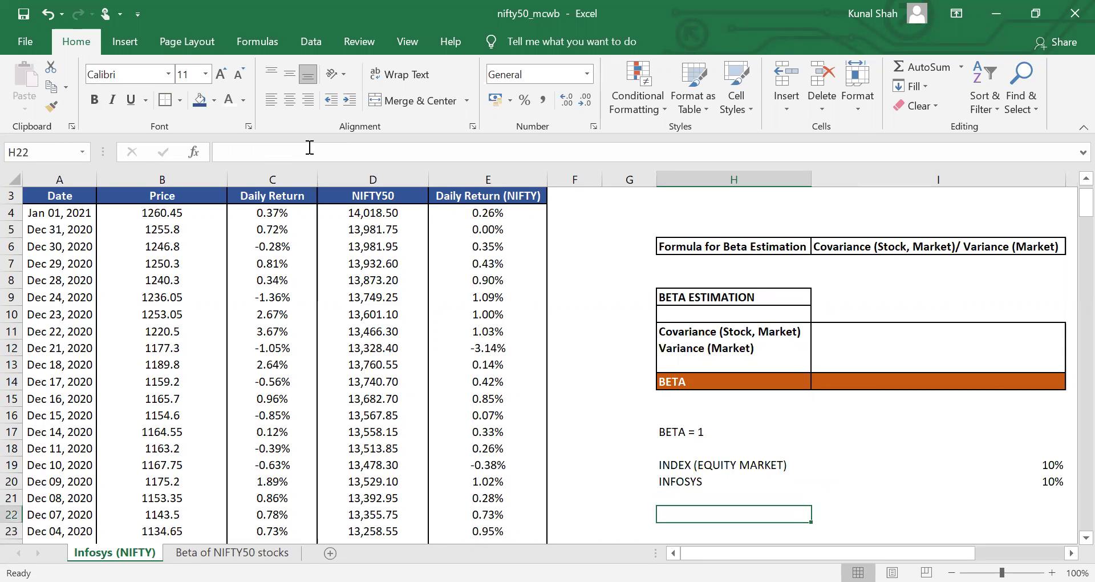
Change both the market and Infosys returns to -10%
{"action": "key", "text": "Up"}
{"action": "key", "text": "Up"}
{"action": "key", "text": "Right"}
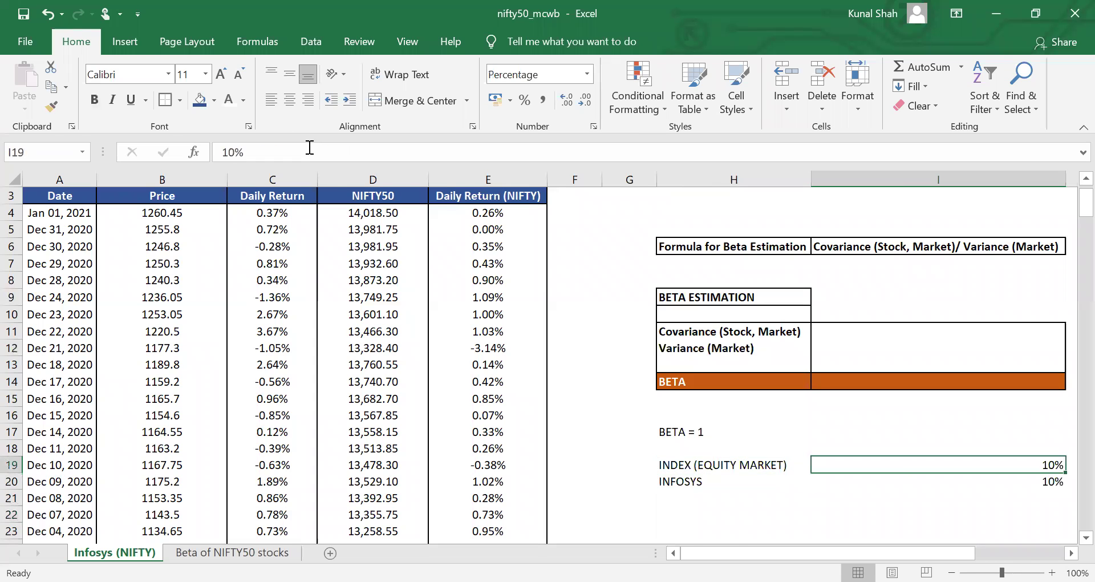
{"action": "scroll", "coordinate": [542, 342], "scroll_direction": "right", "scroll_amount": 2}
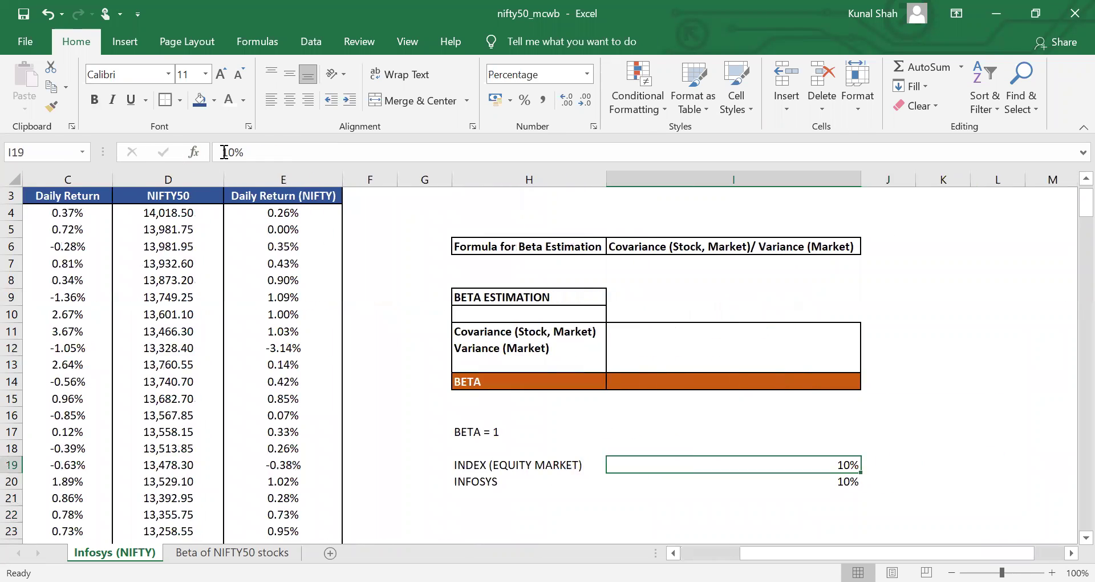
{"action": "left_click", "coordinate": [224, 151]}
{"action": "type", "text": "-"}
{"action": "key", "text": "Return"}
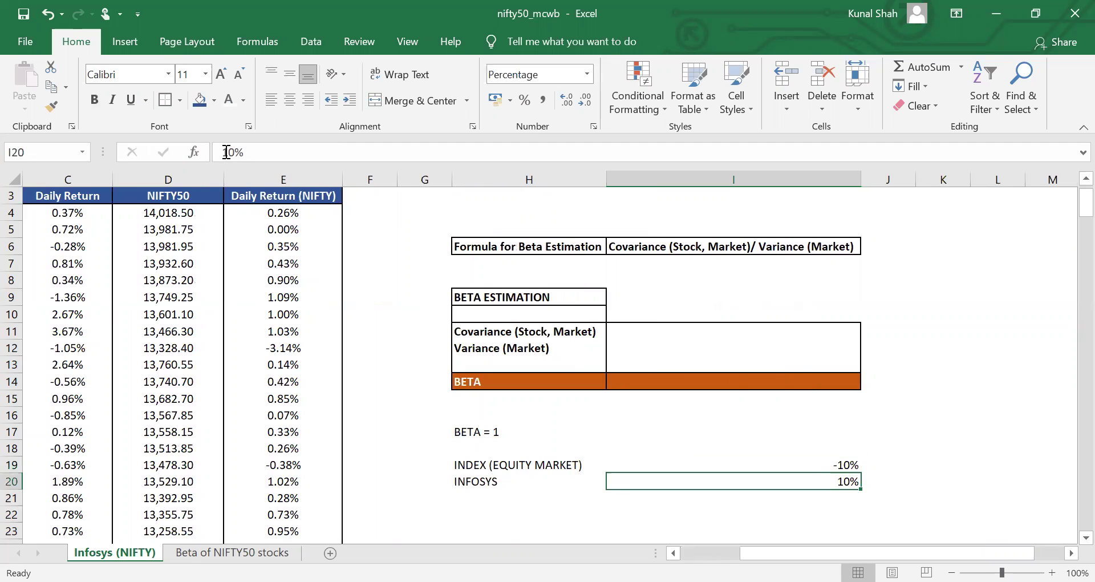
{"action": "left_click", "coordinate": [226, 152]}
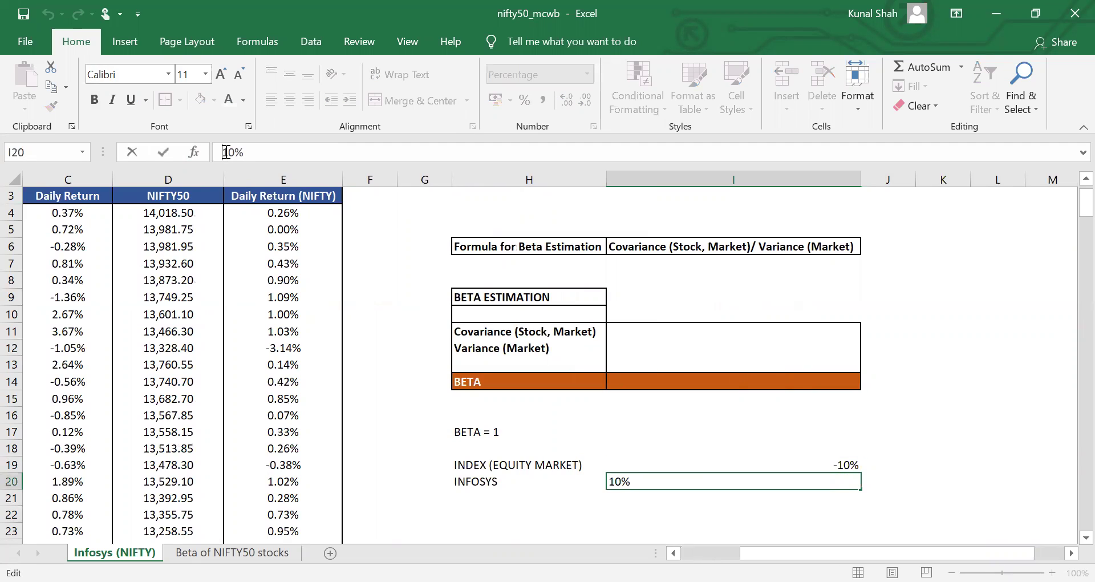
{"action": "type", "text": "-"}
{"action": "key", "text": "Return"}
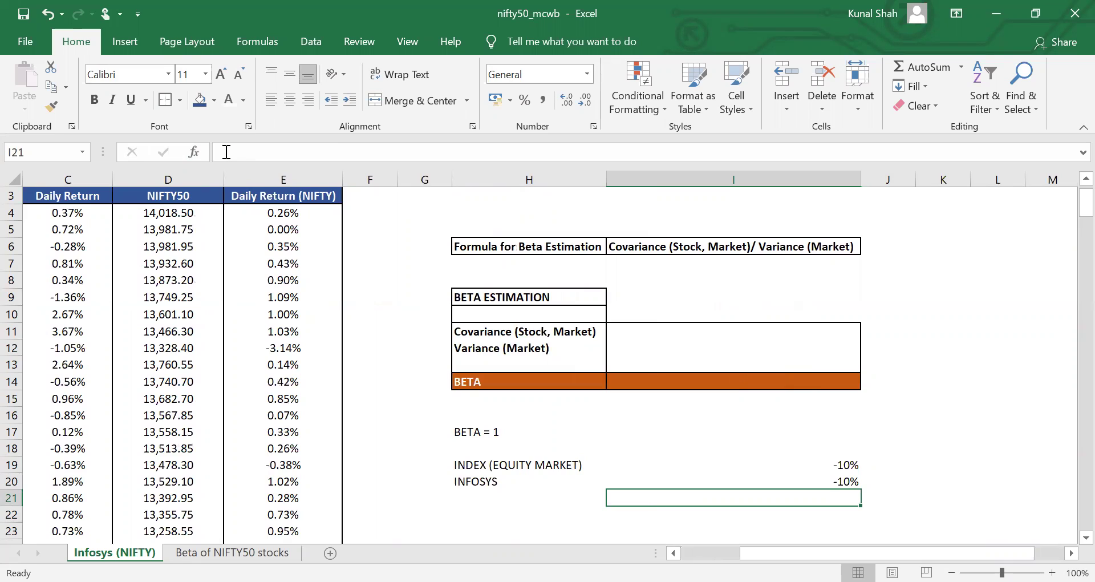
Change the BETA = 1 label to BETA = 0.5
{"action": "key", "text": "Up"}
{"action": "key", "text": "Up"}
{"action": "key", "text": "Left"}
{"action": "key", "text": "Up"}
{"action": "key", "text": "Up"}
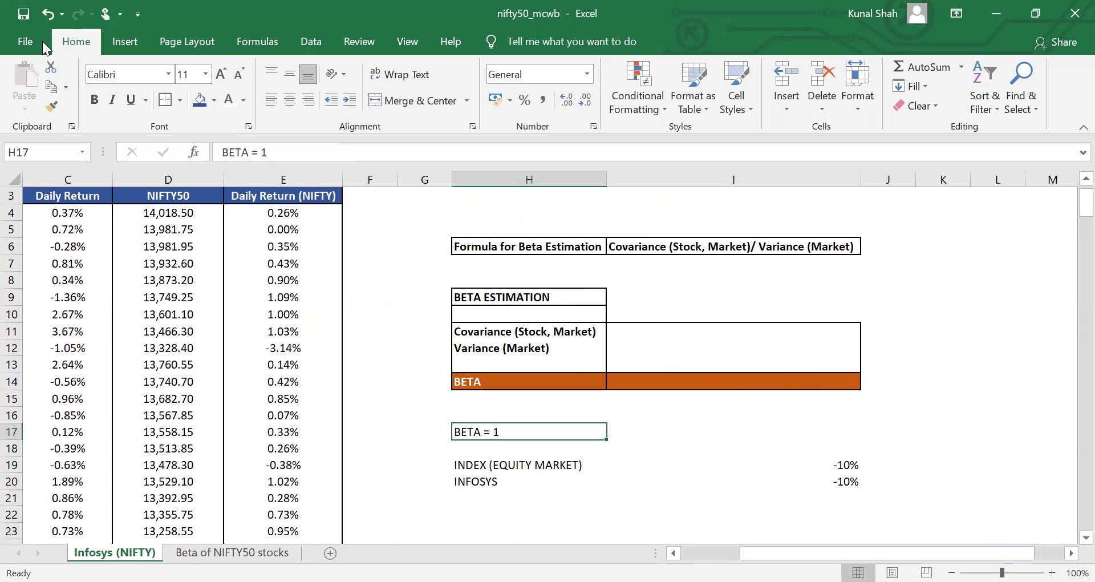
{"action": "left_click", "coordinate": [290, 151]}
{"action": "key", "text": "BackSpace"}
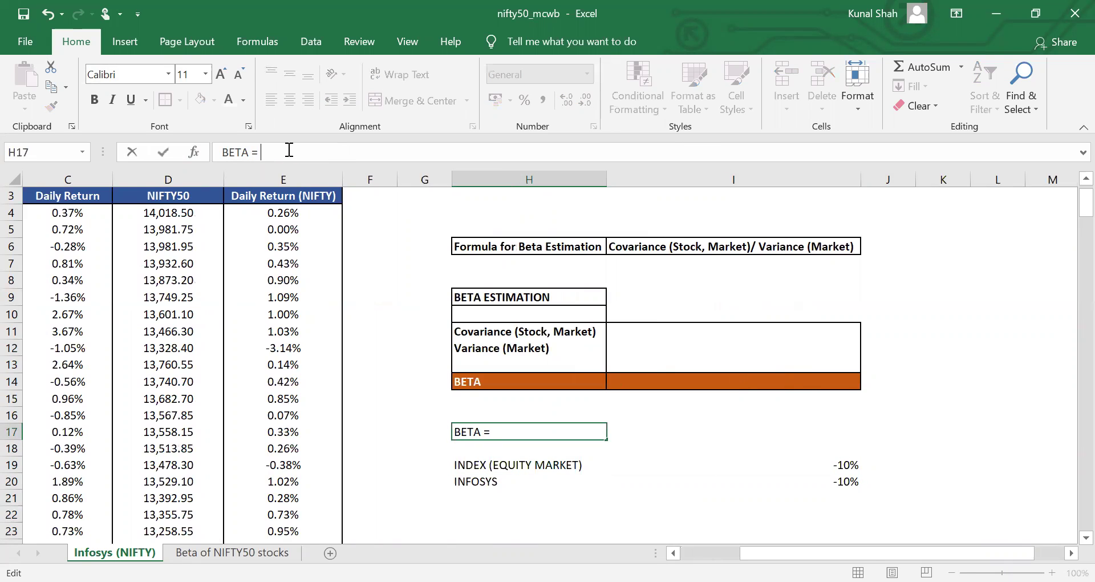
{"action": "type", "text": "0.5"}
{"action": "key", "text": "Return"}
Set the market return to 10% and the Infosys return to 5%
{"action": "key", "text": "Right"}
{"action": "key", "text": "Down"}
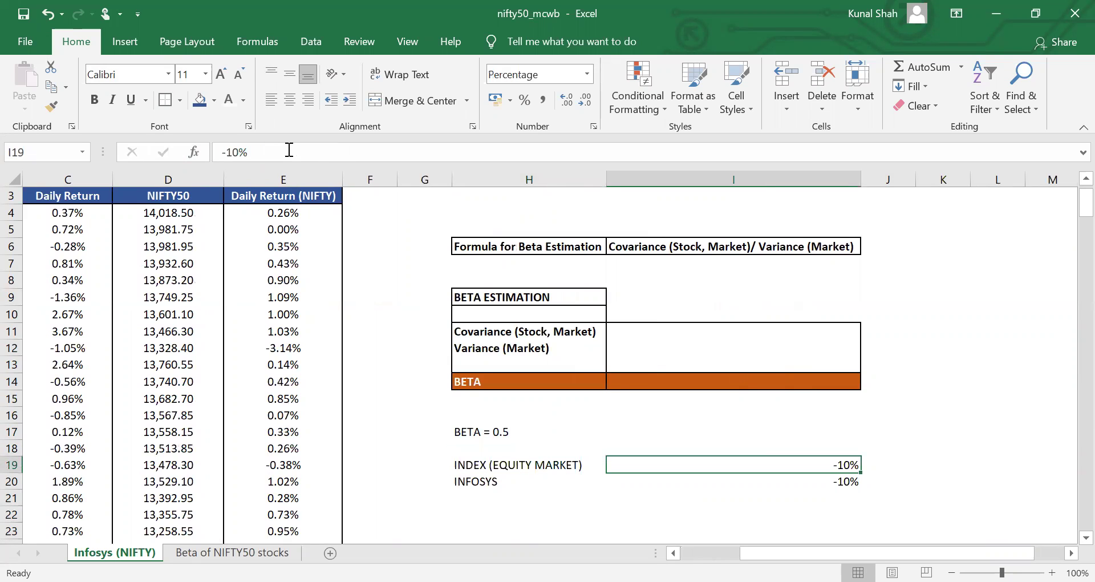
{"action": "left_click", "coordinate": [224, 151]}
{"action": "key", "text": "BackSpace"}
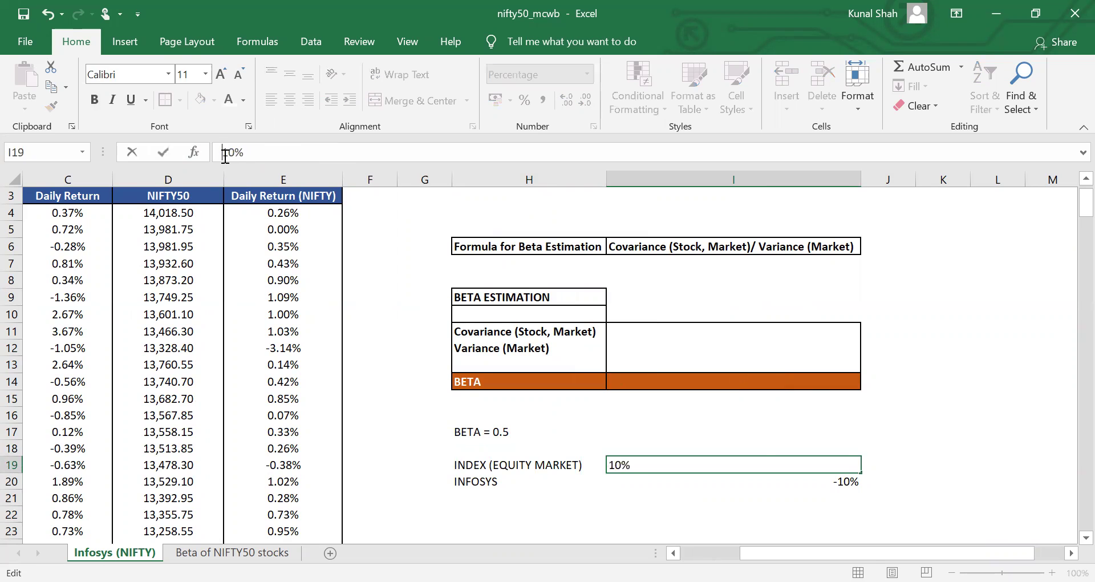
{"action": "key", "text": "Return"}
{"action": "left_click", "coordinate": [224, 152]}
{"action": "key", "text": "shift+Right"}
{"action": "key", "text": "shift+Right"}
{"action": "key", "text": "shift+Right"}
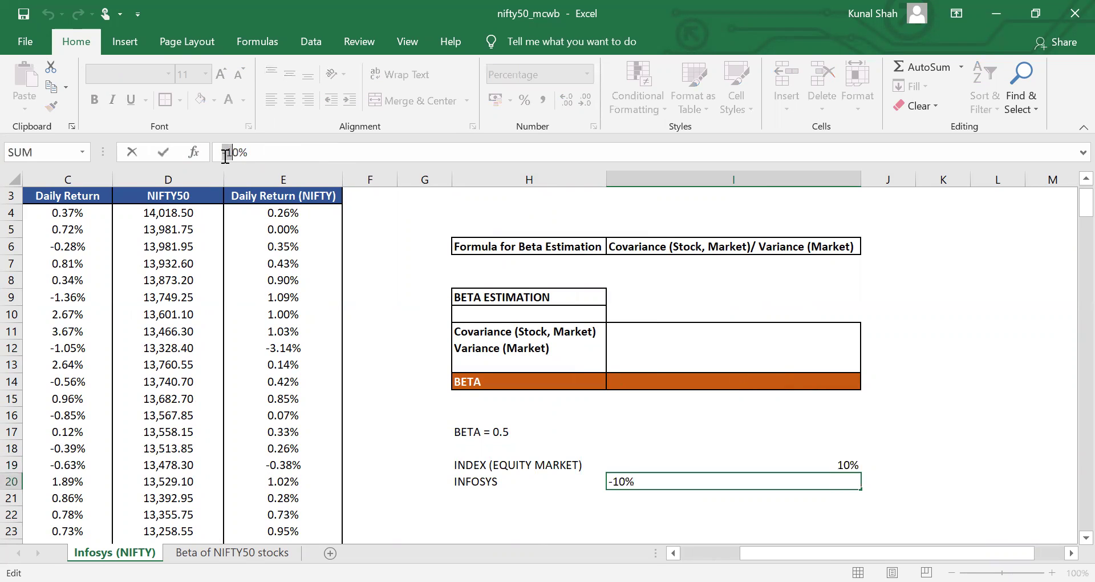
{"action": "type", "text": "5"}
{"action": "key", "text": "Return"}
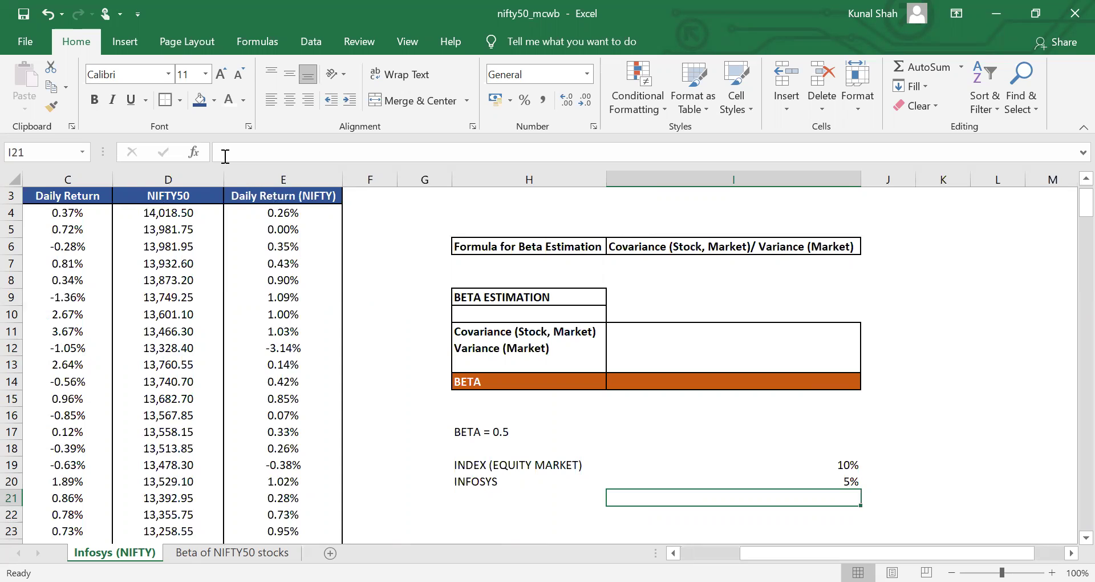
Make both returns negative: market -10%, Infosys -5%
{"action": "key", "text": "Up"}
{"action": "key", "text": "Up"}
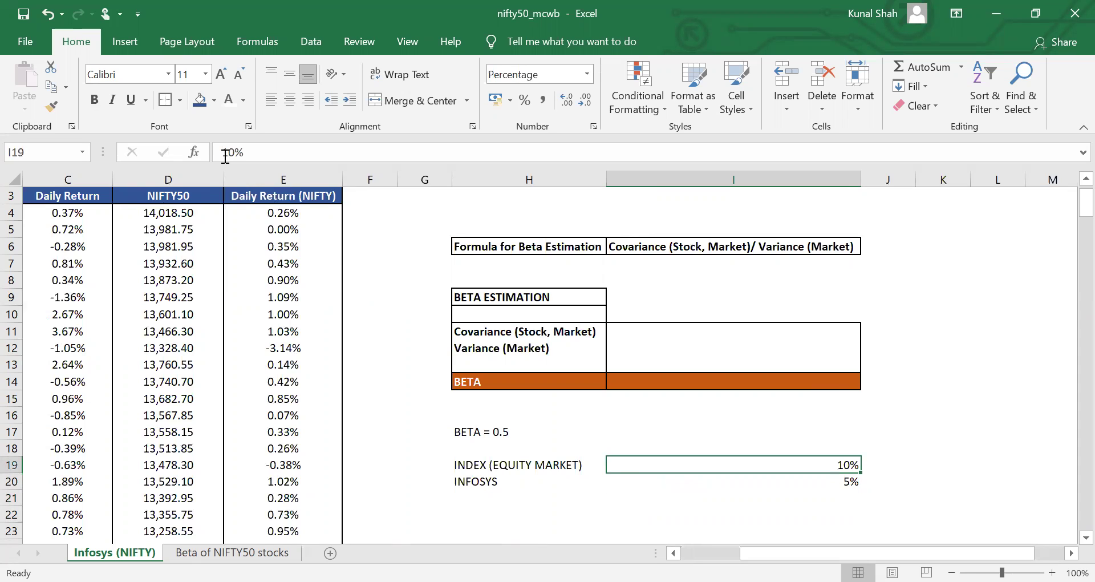
{"action": "left_click", "coordinate": [225, 156]}
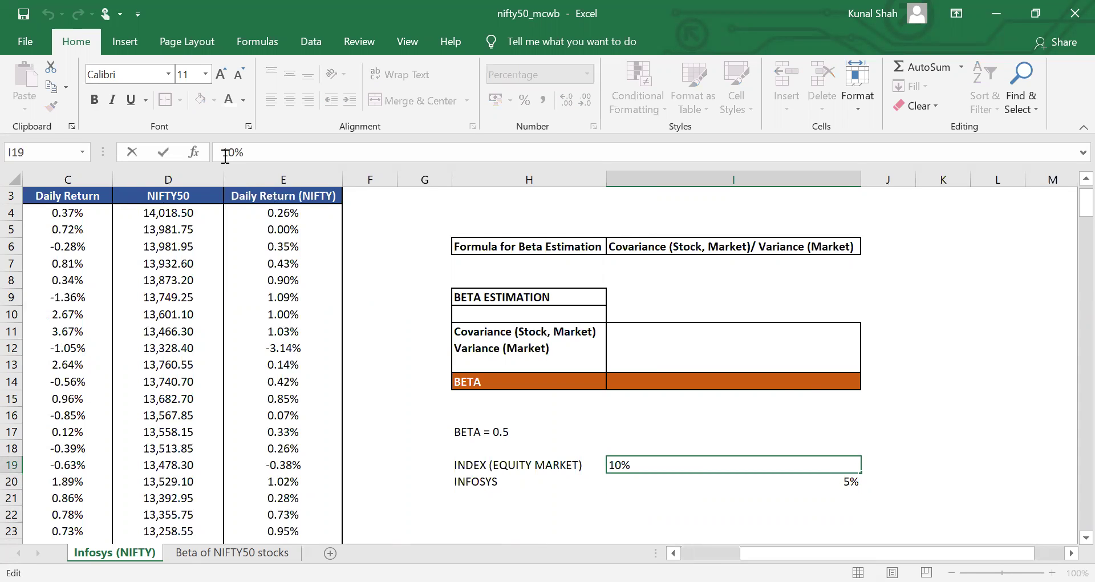
{"action": "type", "text": "-"}
{"action": "key", "text": "Return"}
{"action": "left_click", "coordinate": [226, 156]}
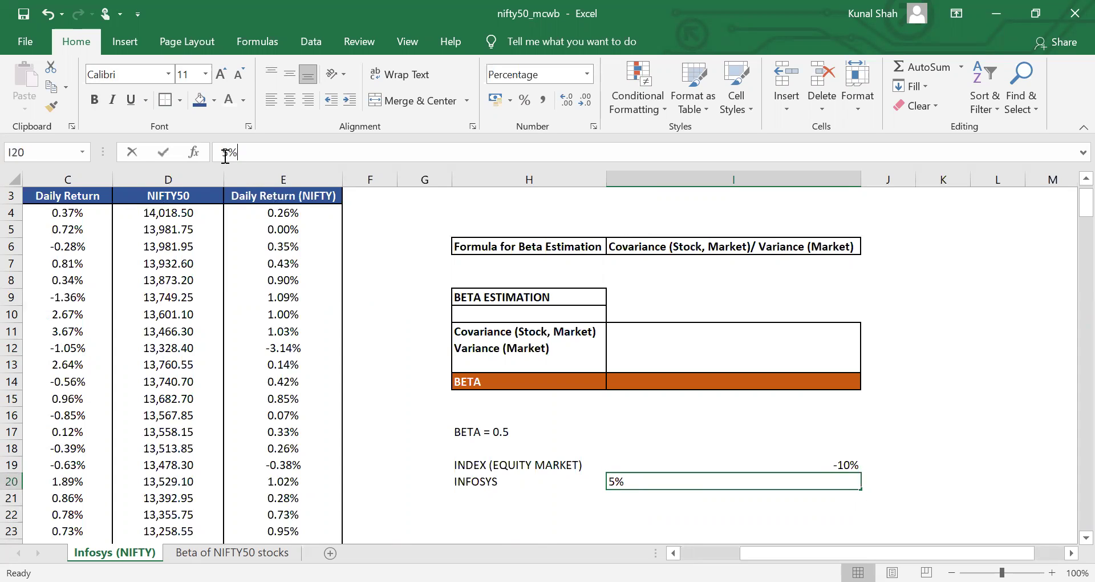
{"action": "type", "text": "-"}
{"action": "key", "text": "Return"}
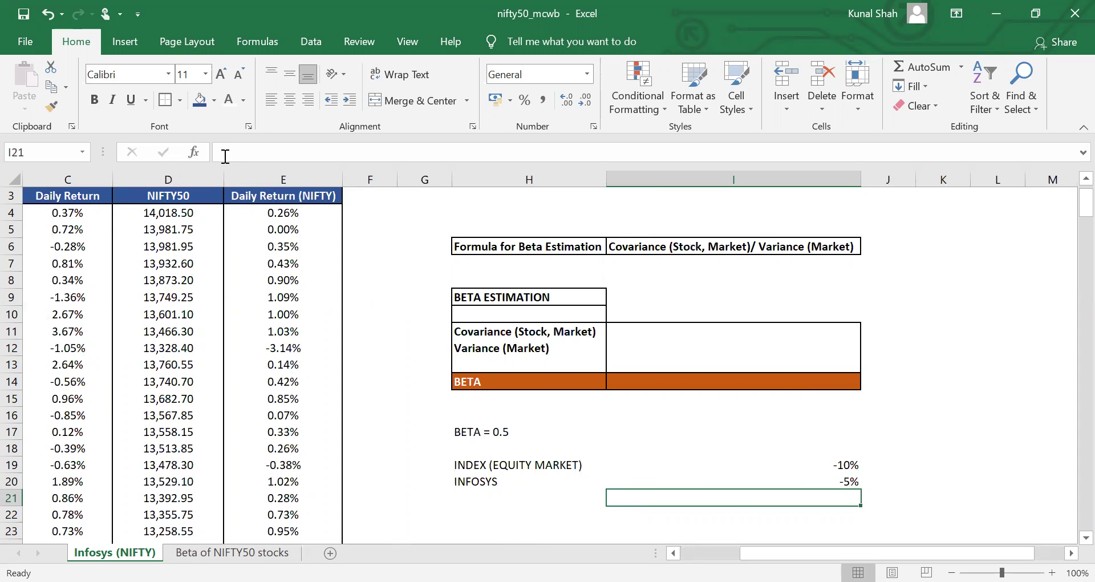
{"action": "key", "text": "Left"}
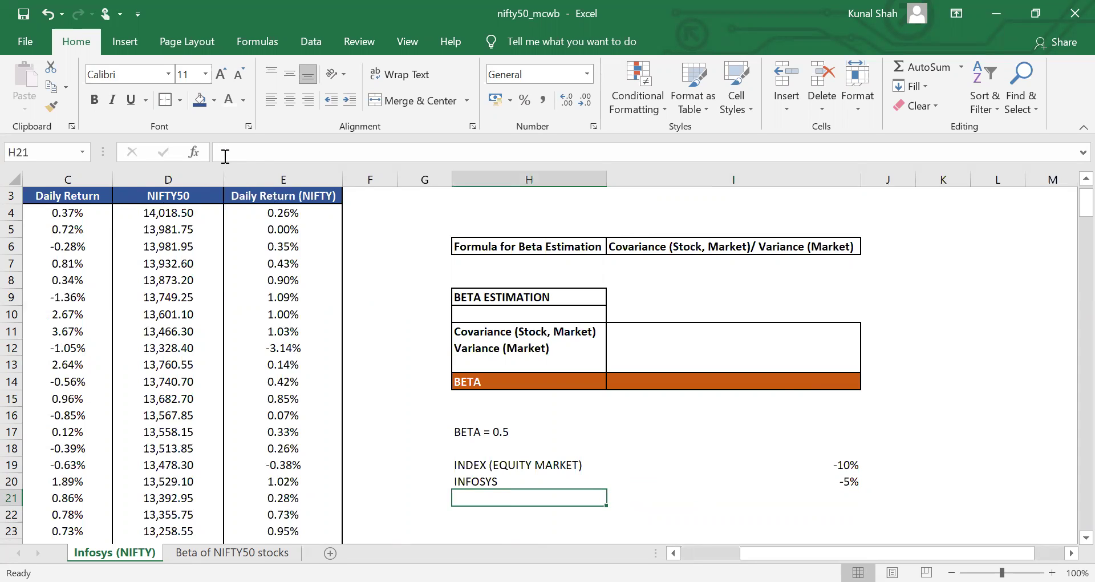
{"action": "key", "text": "Up"}
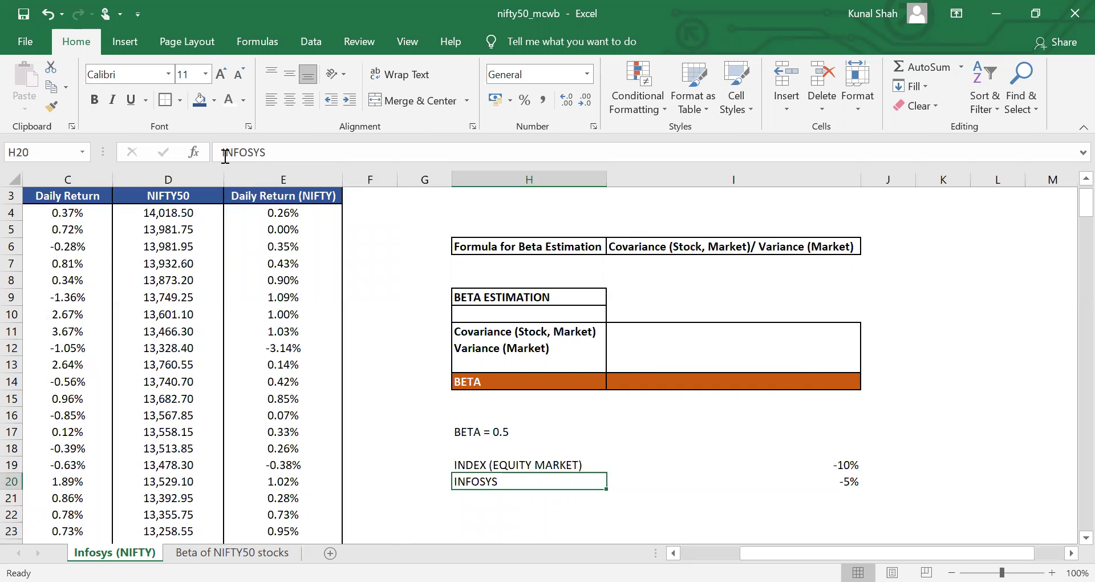
{"action": "key", "text": "Left"}
{"action": "key", "text": "Left"}
{"action": "key", "text": "Left"}
{"action": "key", "text": "Left"}
{"action": "key", "text": "Left"}
{"action": "key", "text": "Left"}
{"action": "key", "text": "Left"}
{"action": "key", "text": "Up"}
{"action": "key", "text": "Up"}
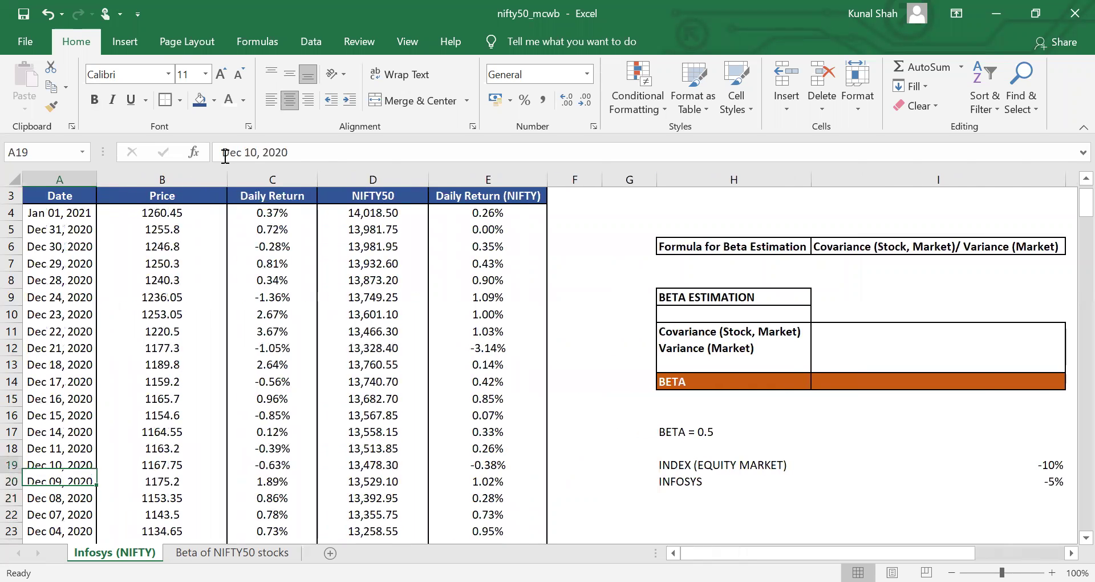
{"action": "key", "text": "Up"}
{"action": "key", "text": "Up"}
{"action": "key", "text": "Up"}
{"action": "key", "text": "Up"}
{"action": "key", "text": "Up"}
{"action": "key", "text": "Up"}
{"action": "key", "text": "Up"}
{"action": "key", "text": "Up"}
{"action": "key", "text": "Up"}
{"action": "key", "text": "Up"}
{"action": "key", "text": "Up"}
{"action": "key", "text": "Up"}
{"action": "key", "text": "Up"}
{"action": "key", "text": "Up"}
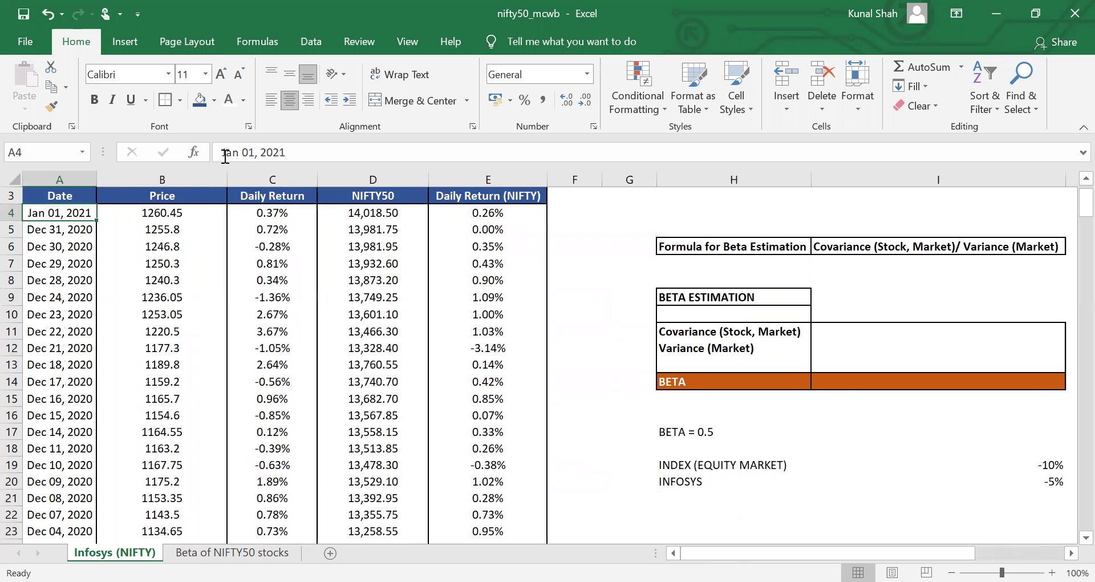
{"action": "key", "text": "ctrl+shift+Down"}
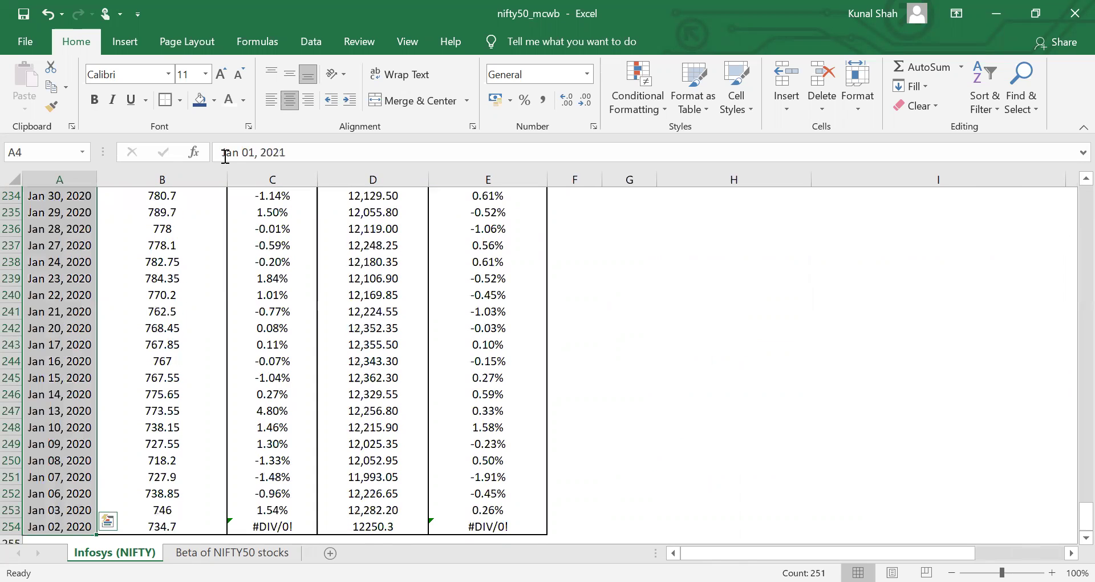
{"action": "key", "text": "ctrl+Up"}
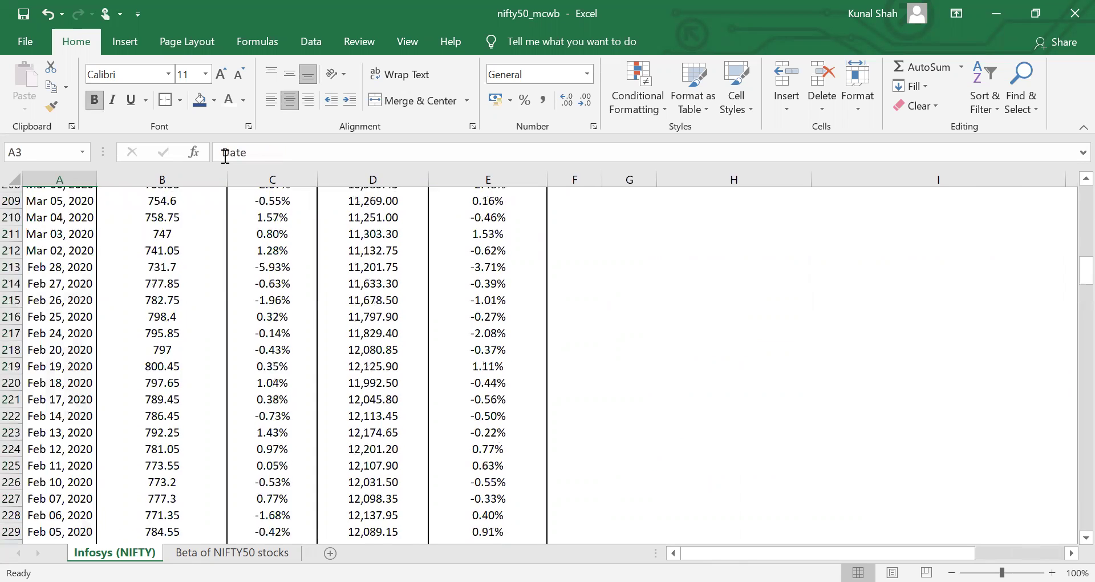
{"action": "key", "text": "Right"}
{"action": "key", "text": "Down"}
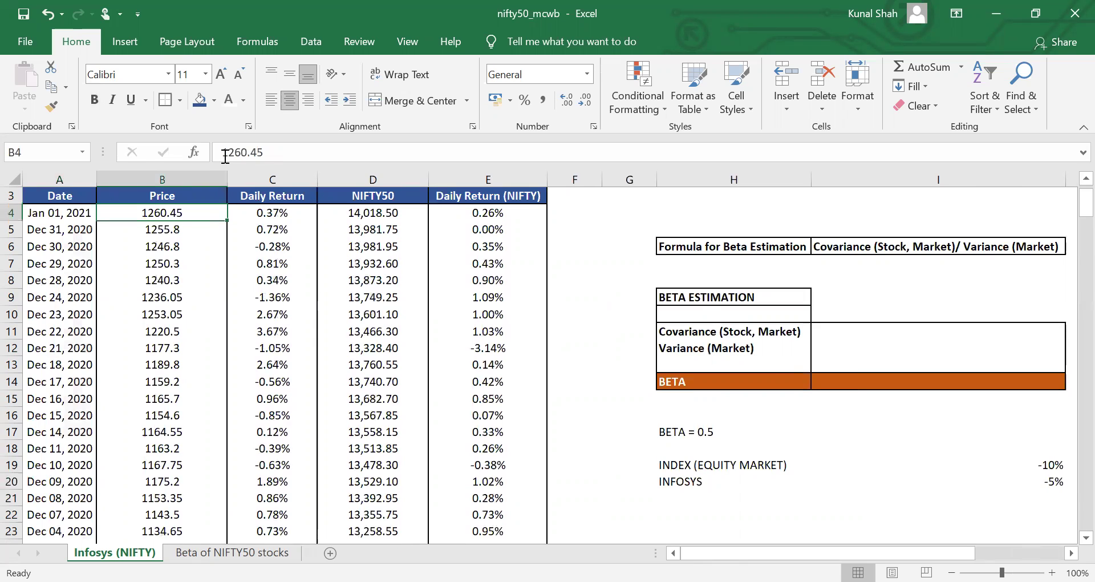
{"action": "key", "text": "ctrl+Home"}
{"action": "key", "text": "Right"}
{"action": "key", "text": "Down"}
{"action": "key", "text": "Down"}
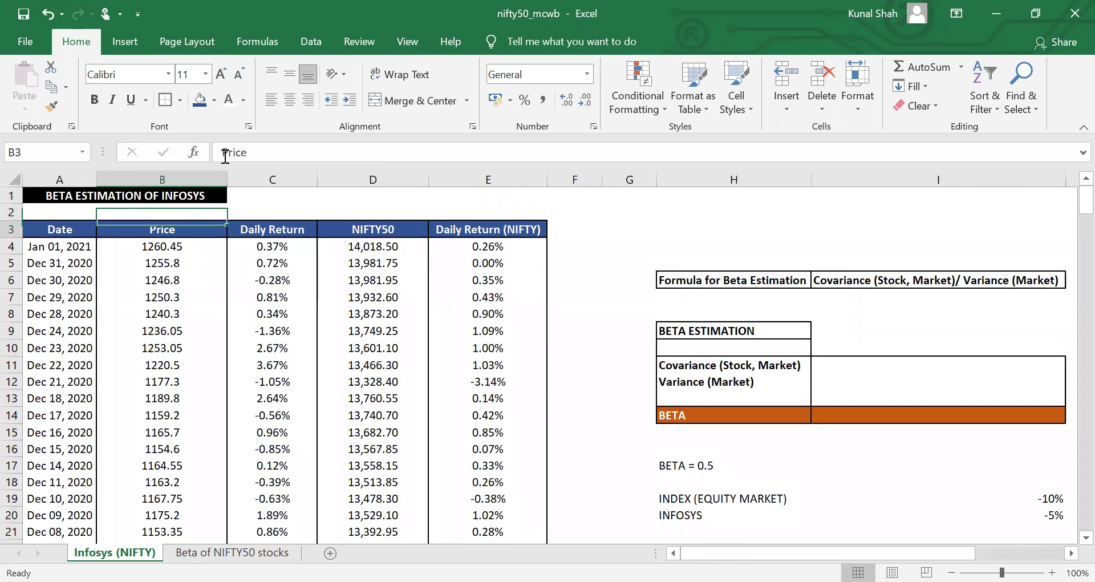
{"action": "key", "text": "Right"}
{"action": "key", "text": "Right"}
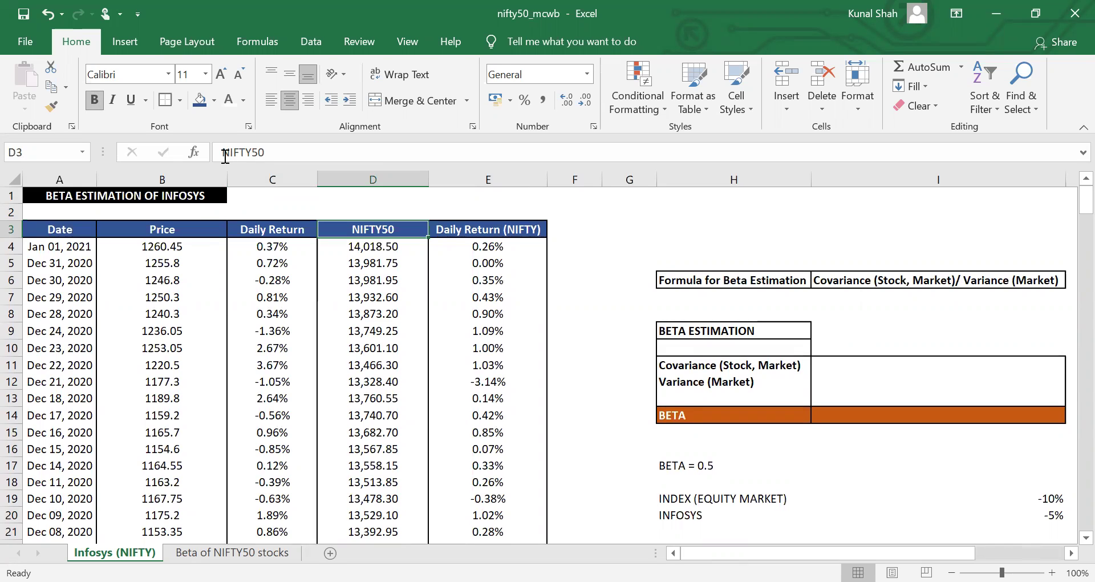
{"action": "key", "text": "Down"}
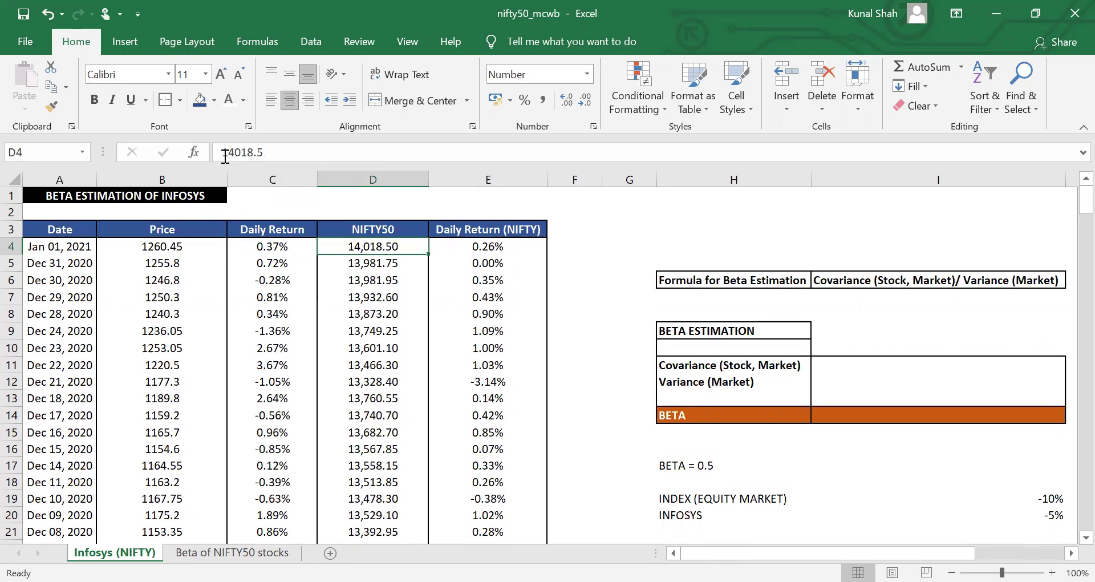
{"action": "key", "text": "Left"}
{"action": "key", "text": "Left"}
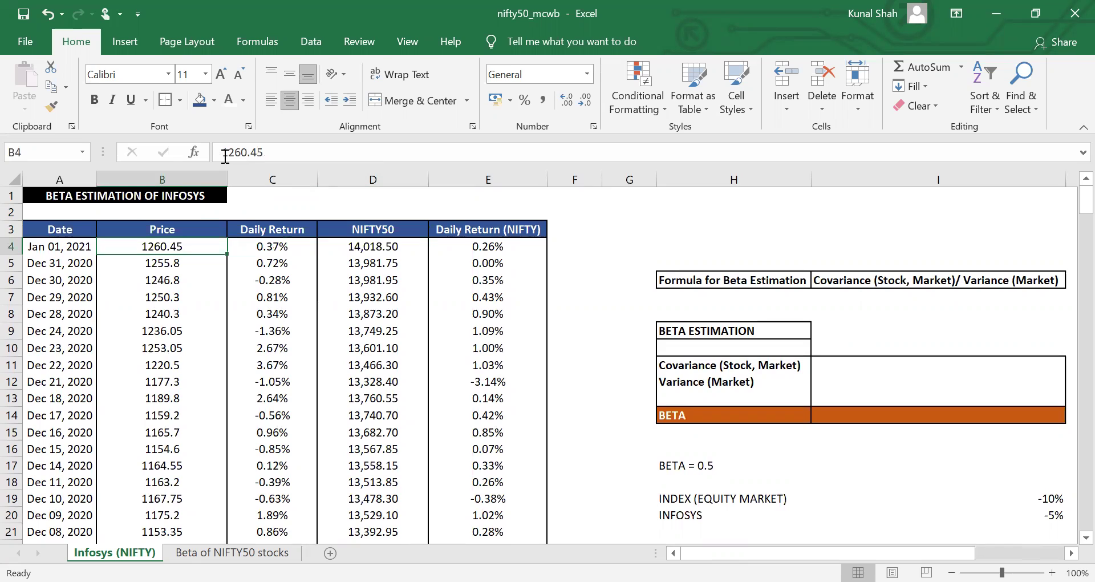
{"action": "key", "text": "Right"}
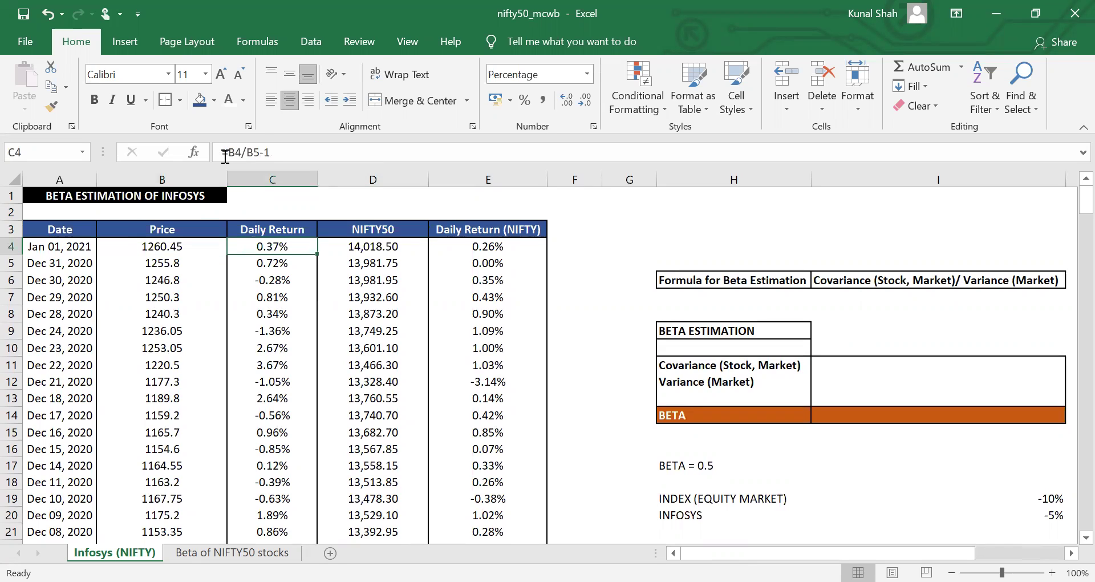
{"action": "key", "text": "F2"}
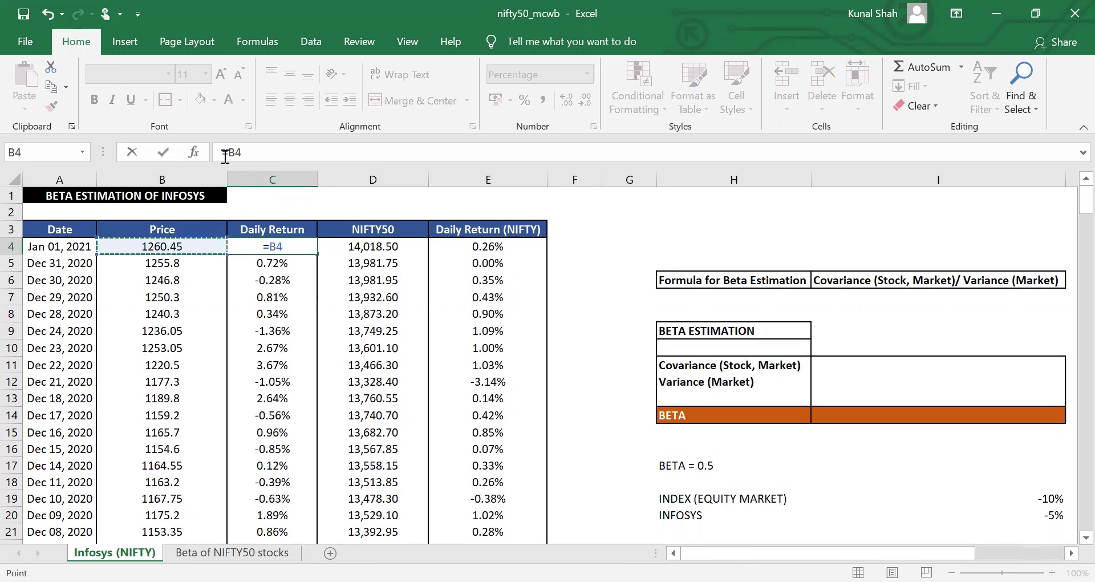
{"action": "key", "text": "BackSpace"}
{"action": "key", "text": "BackSpace"}
{"action": "key", "text": "BackSpace"}
{"action": "key", "text": "BackSpace"}
{"action": "key", "text": "Down"}
{"action": "key", "text": "Left"}
{"action": "type", "text": "-1"}
{"action": "key", "text": "Return"}
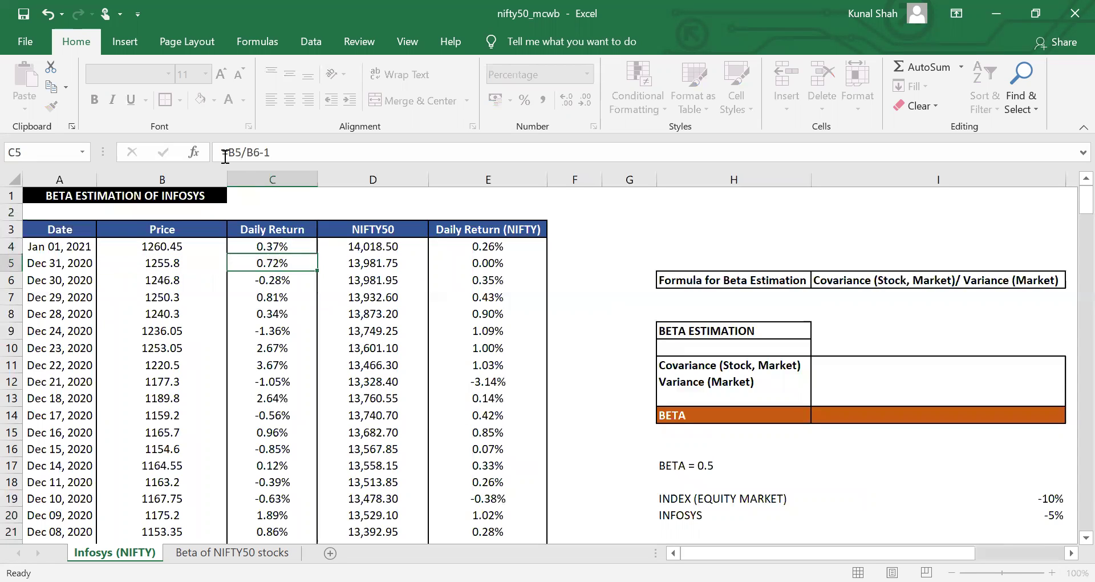
{"action": "key", "text": "Up"}
{"action": "key", "text": "Right"}
{"action": "key", "text": "Right"}
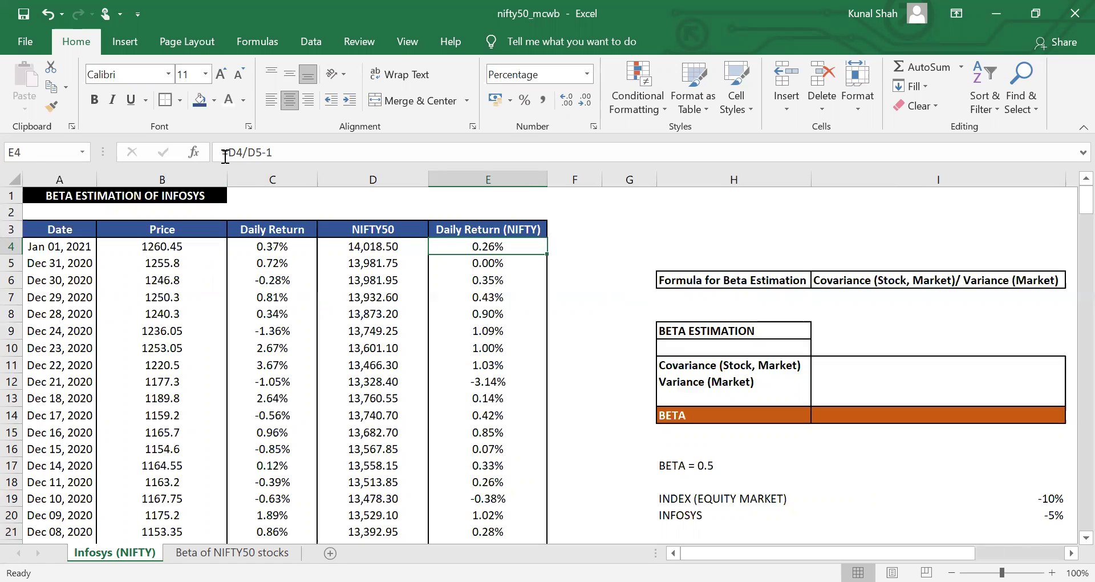
{"action": "key", "text": "Left"}
{"action": "key", "text": "Left"}
{"action": "key", "text": "Left"}
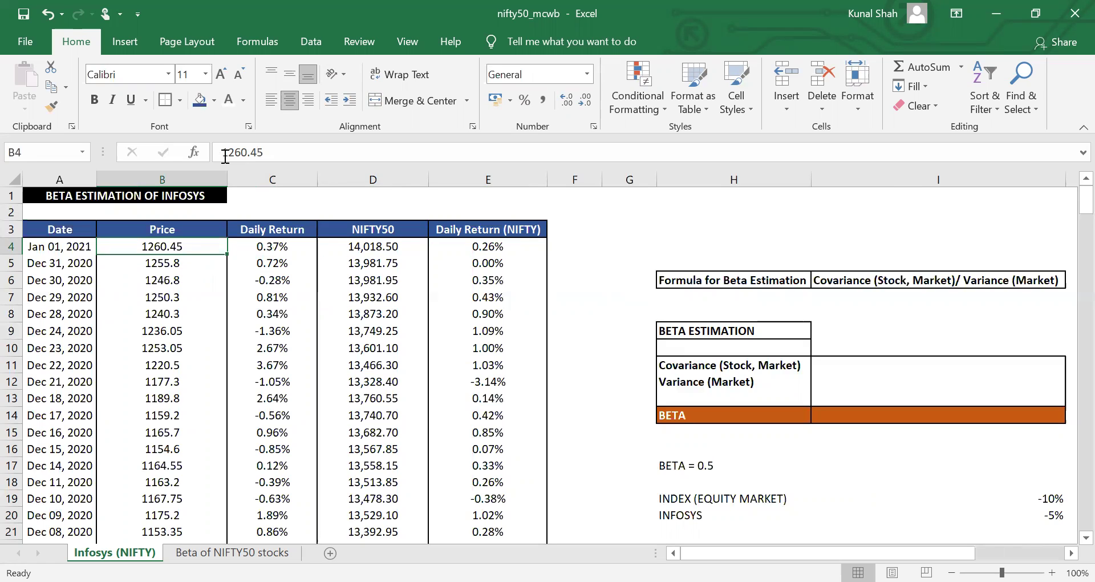
{"action": "key", "text": "Left"}
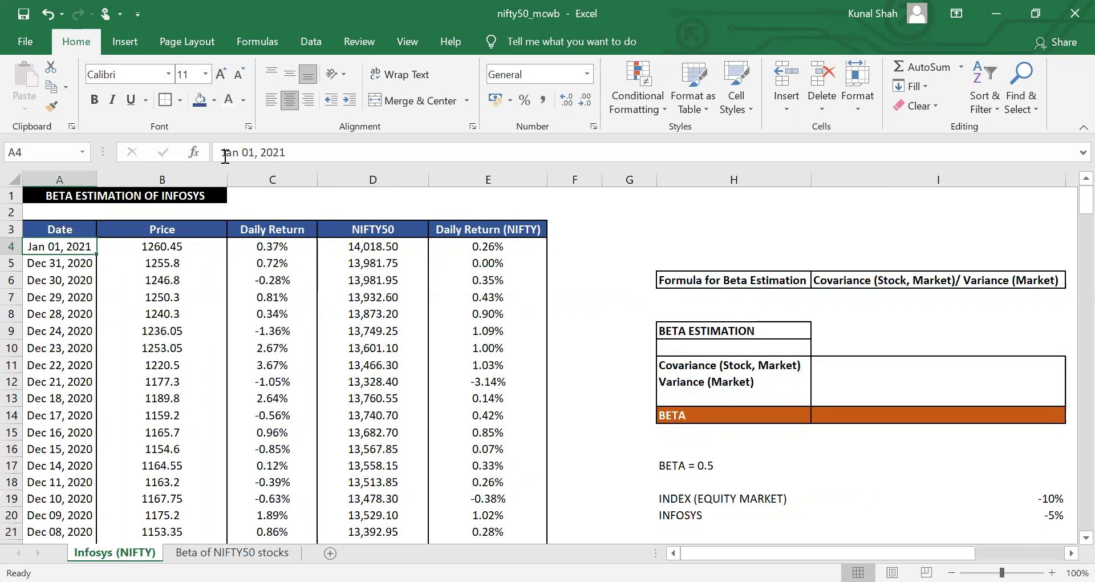
{"action": "key", "text": "ctrl+Down"}
{"action": "key", "text": "ctrl+Up"}
{"action": "key", "text": "Down"}
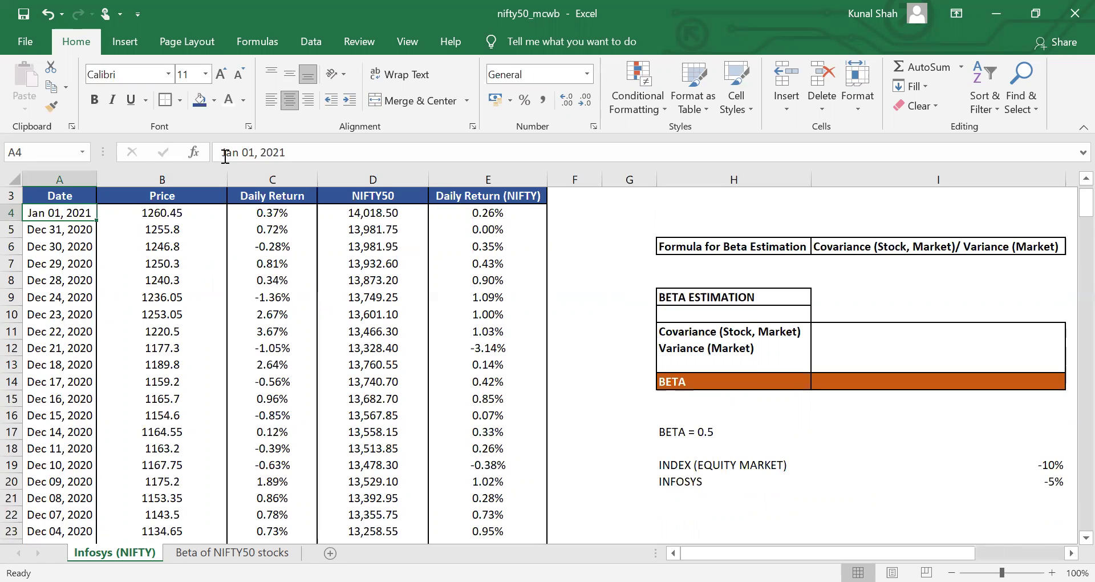
{"action": "key", "text": "Right"}
{"action": "key", "text": "Right"}
{"action": "key", "text": "Right"}
{"action": "key", "text": "Up"}
{"action": "key", "text": "Up"}
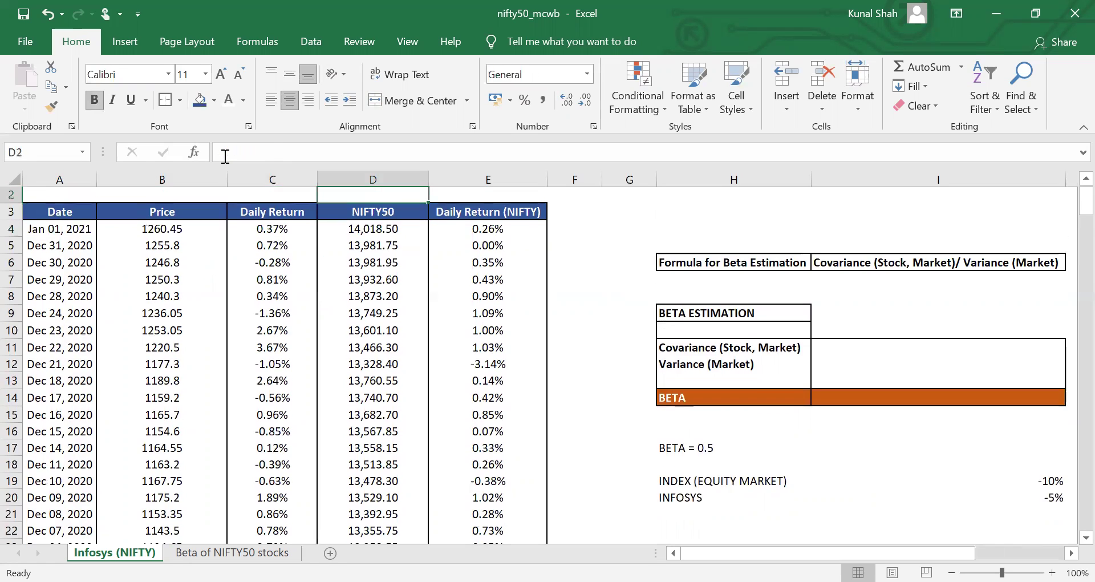
{"action": "key", "text": "Down"}
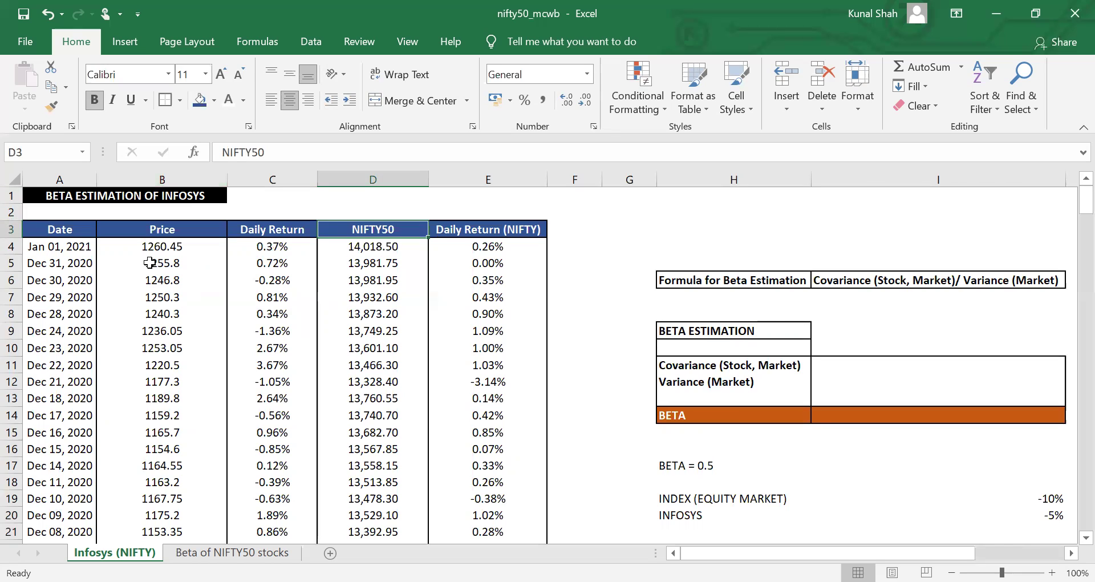
{"action": "key", "text": "Left"}
{"action": "key", "text": "Right"}
{"action": "key", "text": "Left"}
{"action": "key", "text": "Down"}
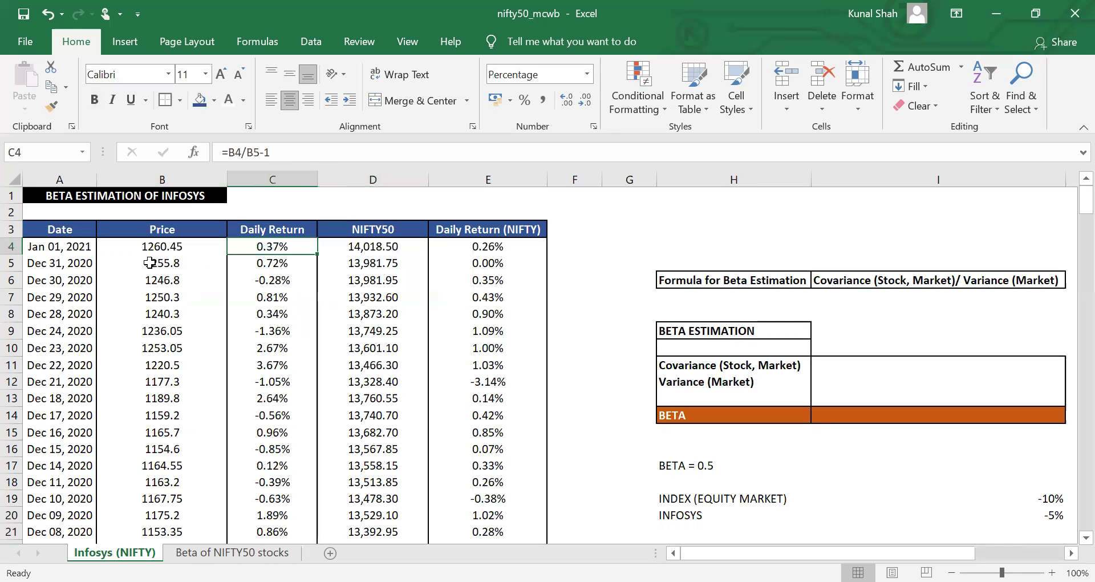
{"action": "key", "text": "Down"}
{"action": "key", "text": "Up"}
{"action": "key", "text": "Right"}
{"action": "key", "text": "Right"}
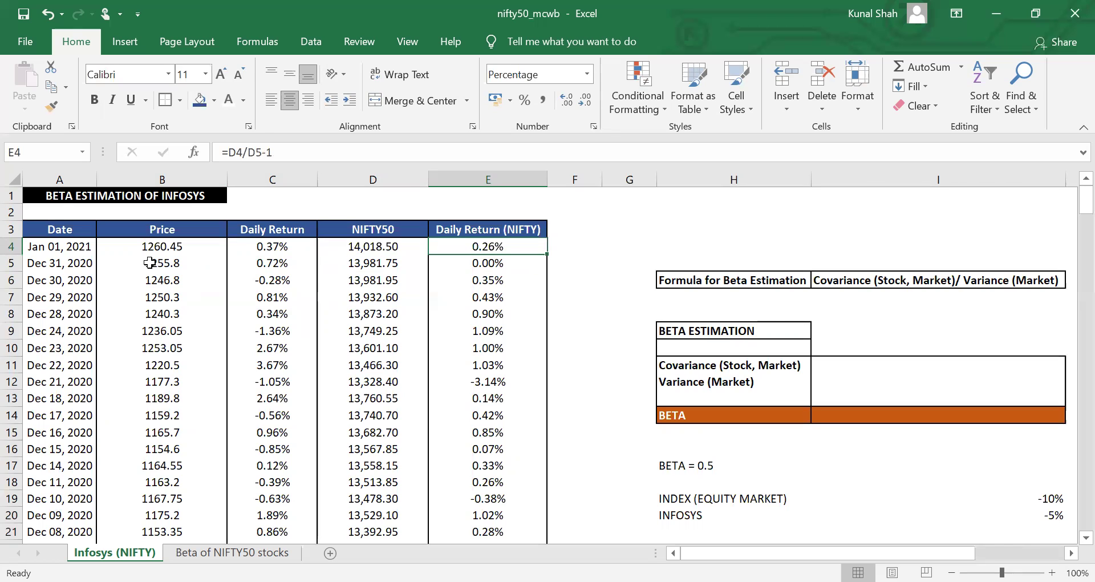
{"action": "key", "text": "Right"}
{"action": "key", "text": "Right"}
{"action": "key", "text": "Right"}
{"action": "key", "text": "Down"}
{"action": "key", "text": "Down"}
{"action": "key", "text": "Down"}
{"action": "key", "text": "Down"}
{"action": "key", "text": "Down"}
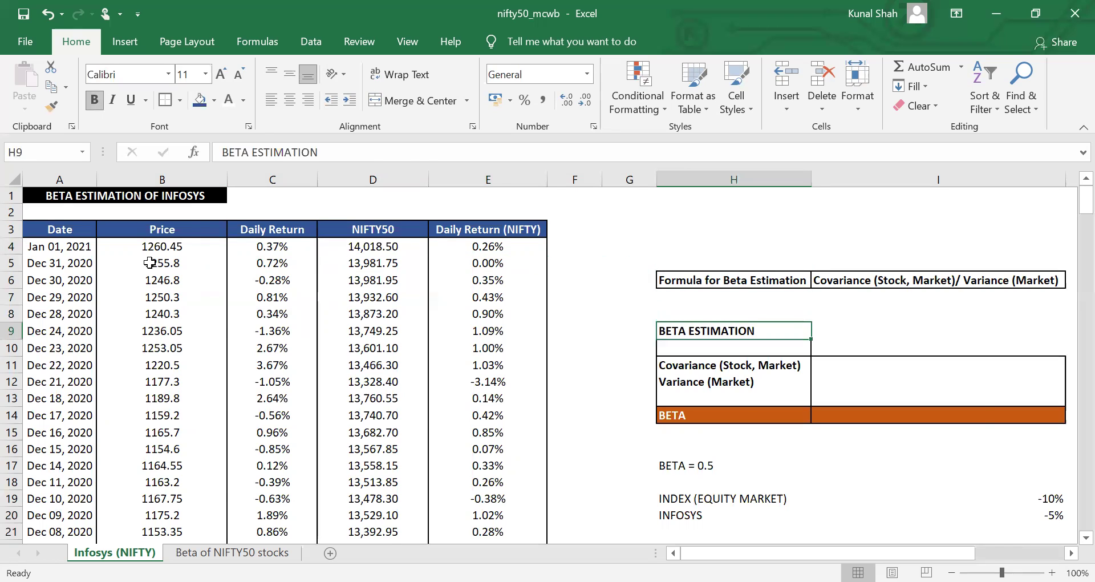
{"action": "key", "text": "Right"}
{"action": "key", "text": "Right"}
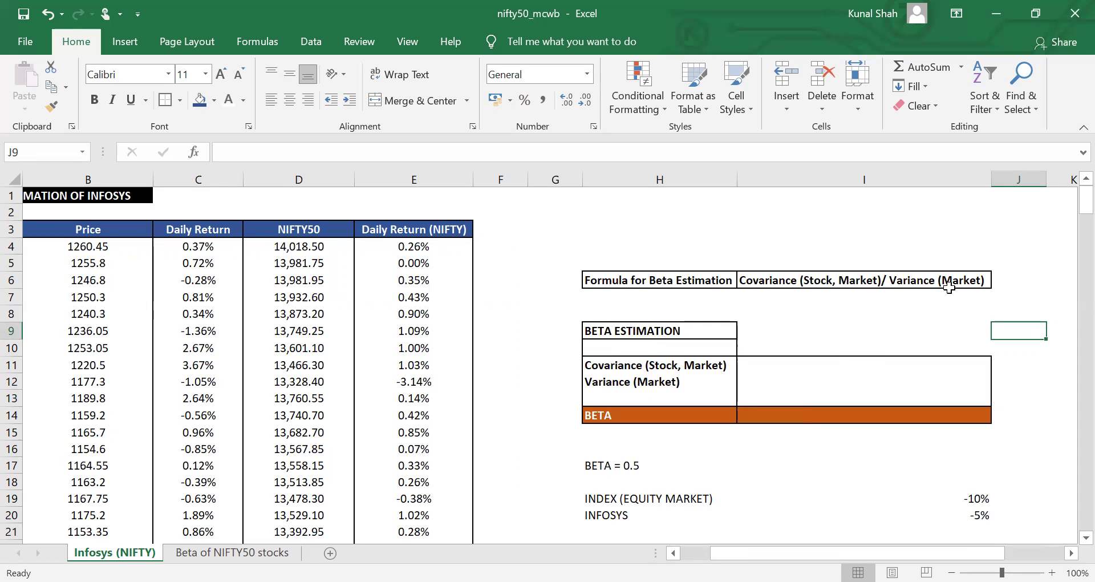
Start =COVARIANCE.P in I11 with the Infosys returns C4:C253 as the first array
{"action": "left_click", "coordinate": [828, 367]}
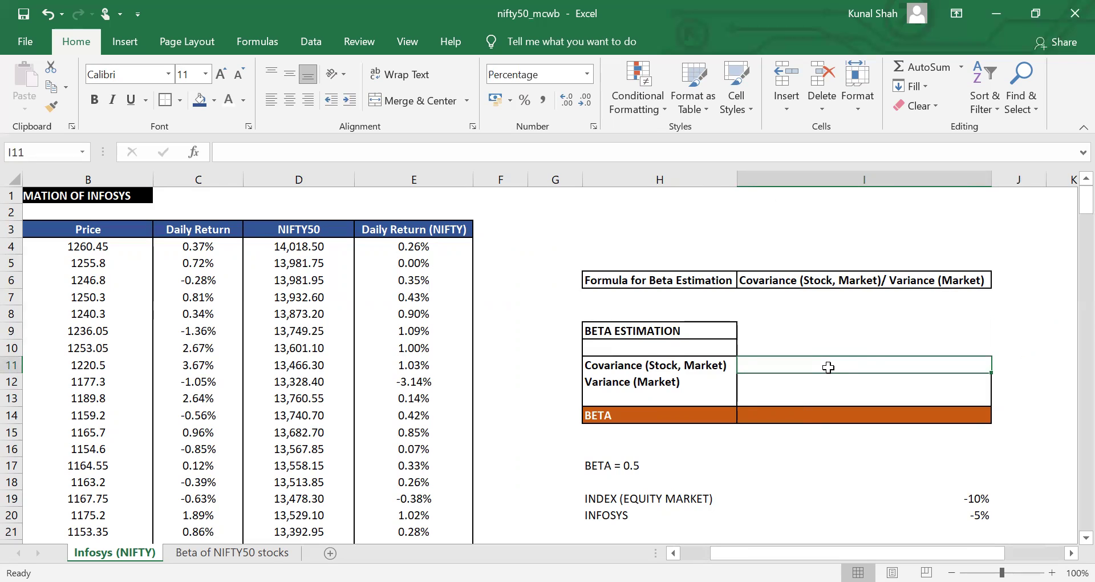
{"action": "type", "text": "="}
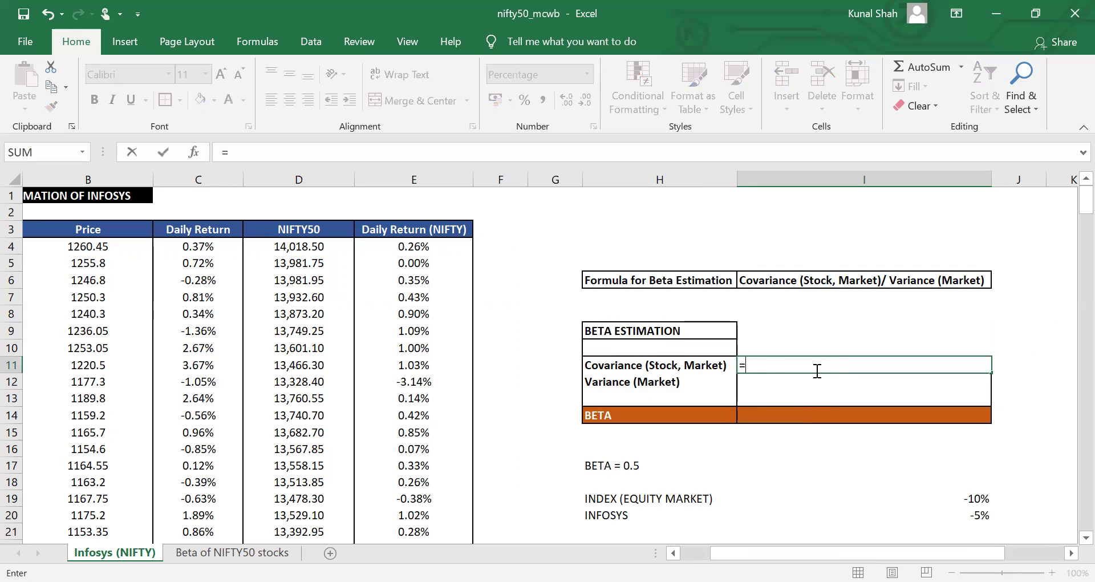
{"action": "type", "text": "COV"}
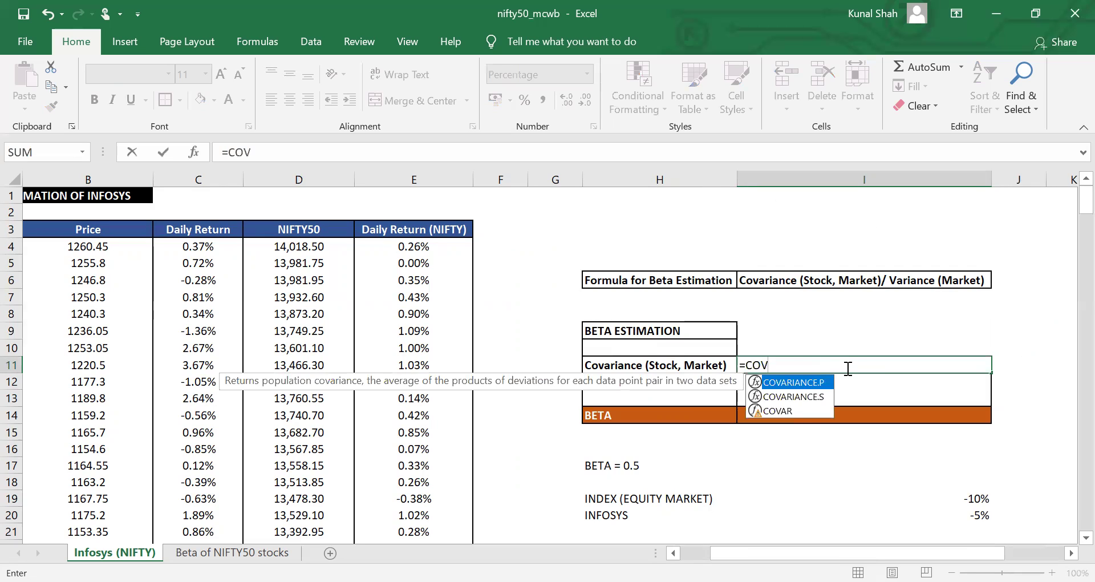
{"action": "double_click", "coordinate": [814, 382]}
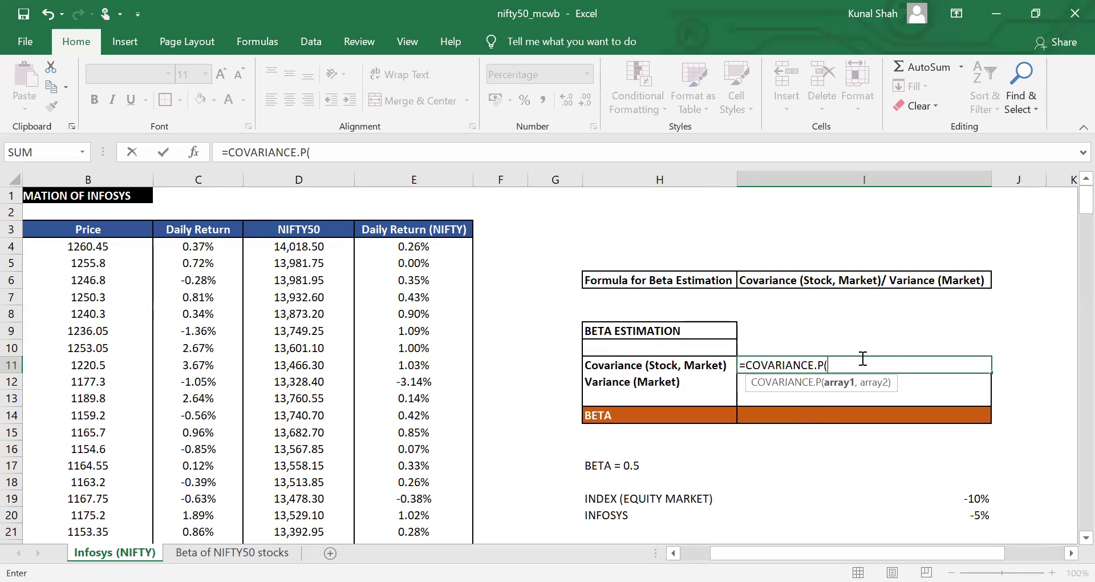
{"action": "left_click", "coordinate": [223, 249]}
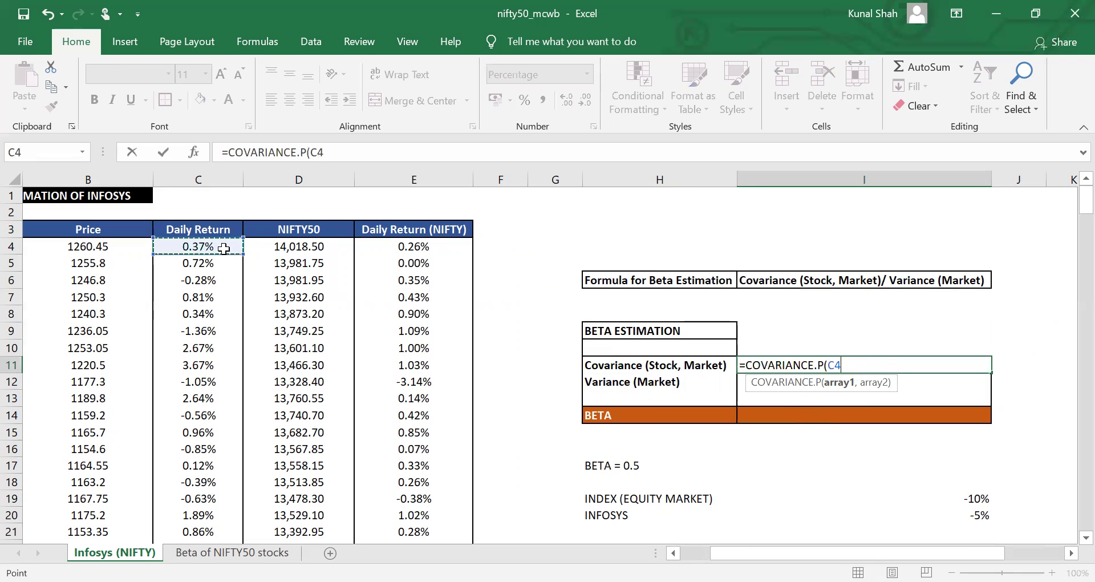
{"action": "key", "text": "F8"}
{"action": "key", "text": "ctrl+Down"}
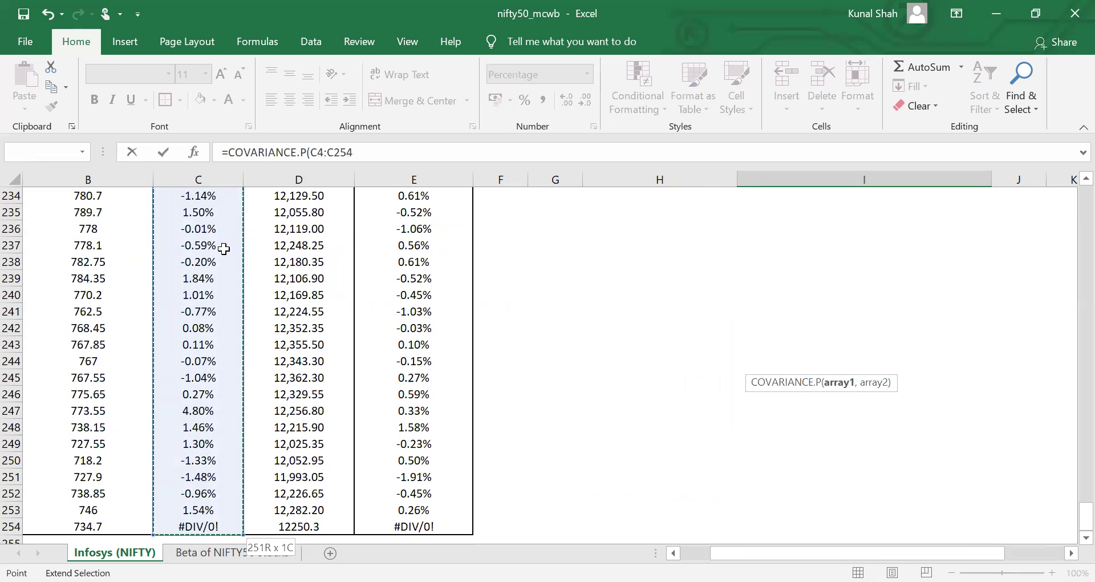
{"action": "key", "text": "shift+Up"}
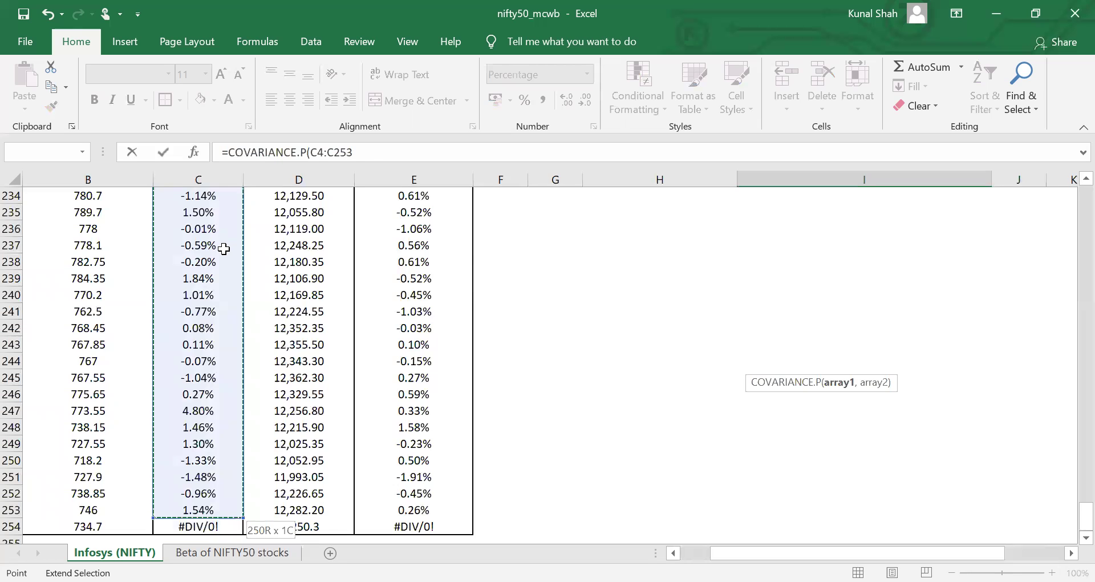
{"action": "type", "text": ","}
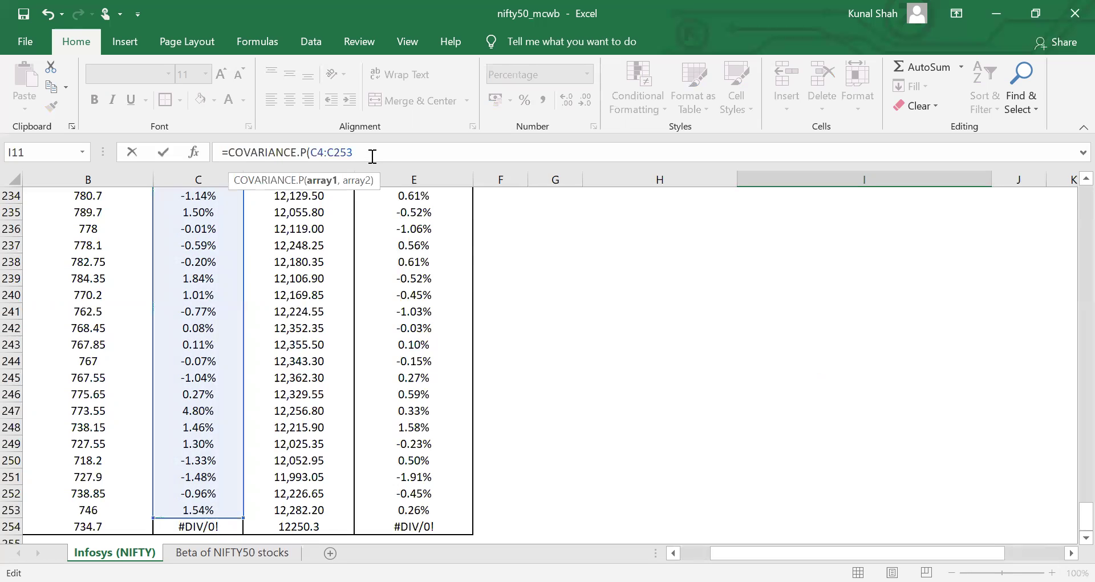
Add the NIFTY returns E4:E253 as the second array, giving 0.033697%
{"action": "left_click", "coordinate": [394, 202]}
{"action": "key", "text": "ctrl+Up"}
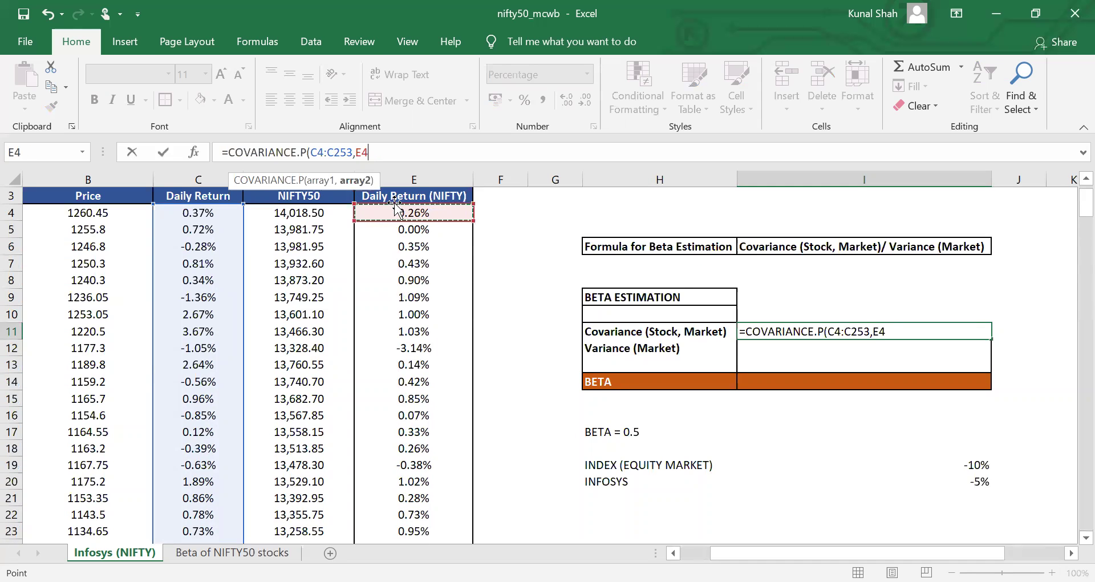
{"action": "key", "text": "F8"}
{"action": "key", "text": "ctrl+Down"}
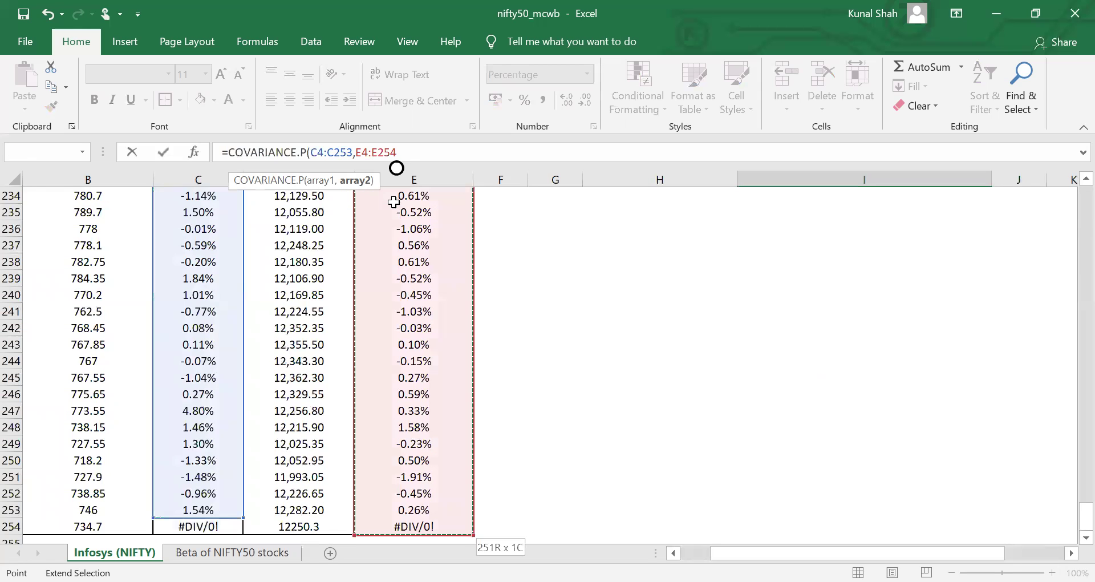
{"action": "key", "text": "Up"}
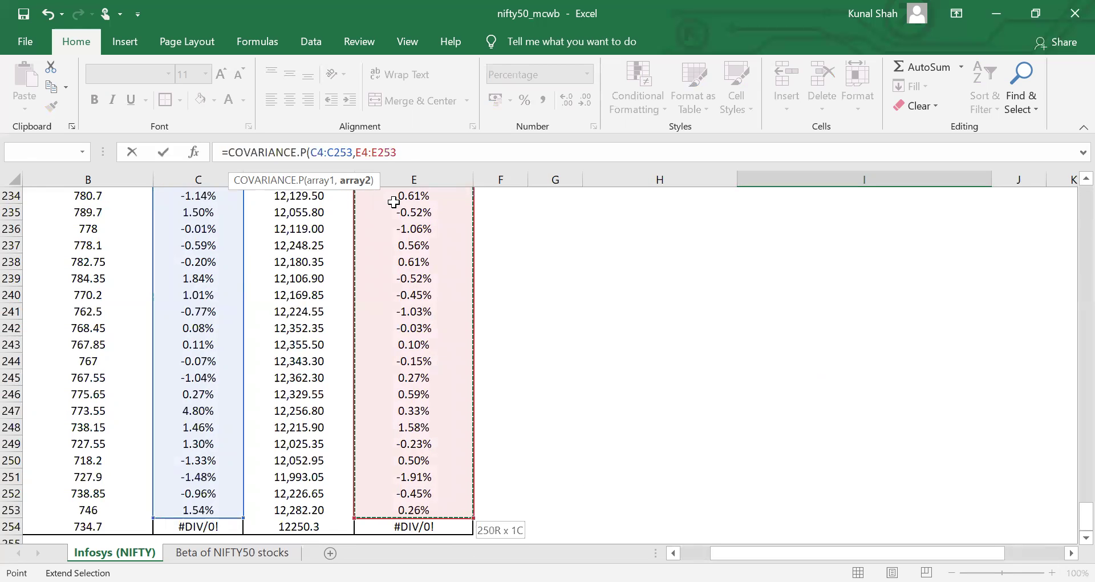
{"action": "type", "text": ")"}
{"action": "key", "text": "Return"}
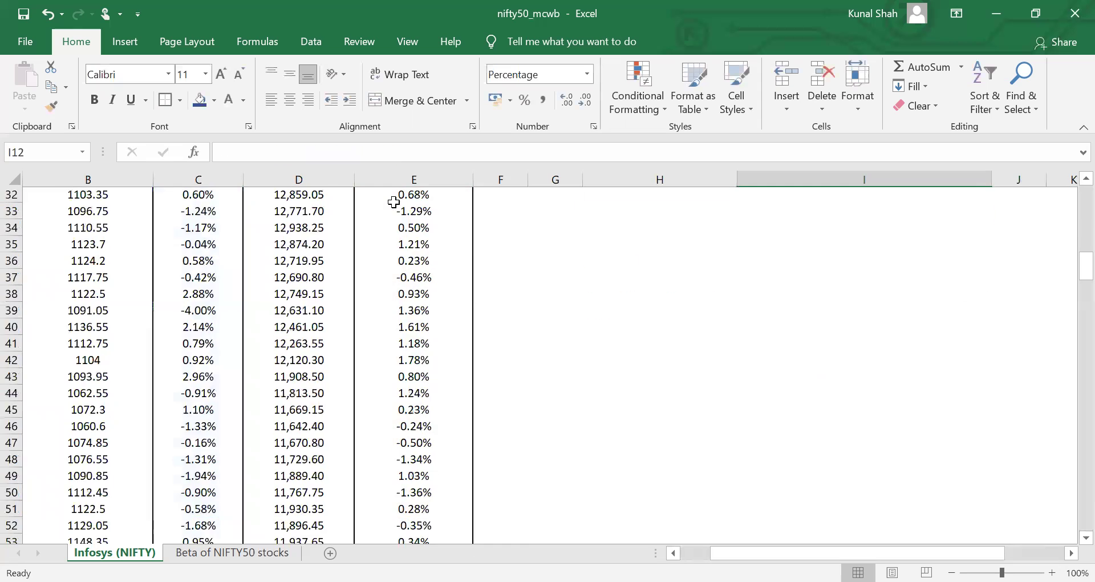
{"action": "key", "text": "Up"}
{"action": "key", "text": "Up"}
{"action": "key", "text": "Up"}
{"action": "key", "text": "Up"}
{"action": "key", "text": "Up"}
{"action": "key", "text": "Up"}
{"action": "key", "text": "Up"}
{"action": "key", "text": "Up"}
{"action": "key", "text": "Down"}
{"action": "key", "text": "Down"}
{"action": "key", "text": "Down"}
{"action": "key", "text": "Down"}
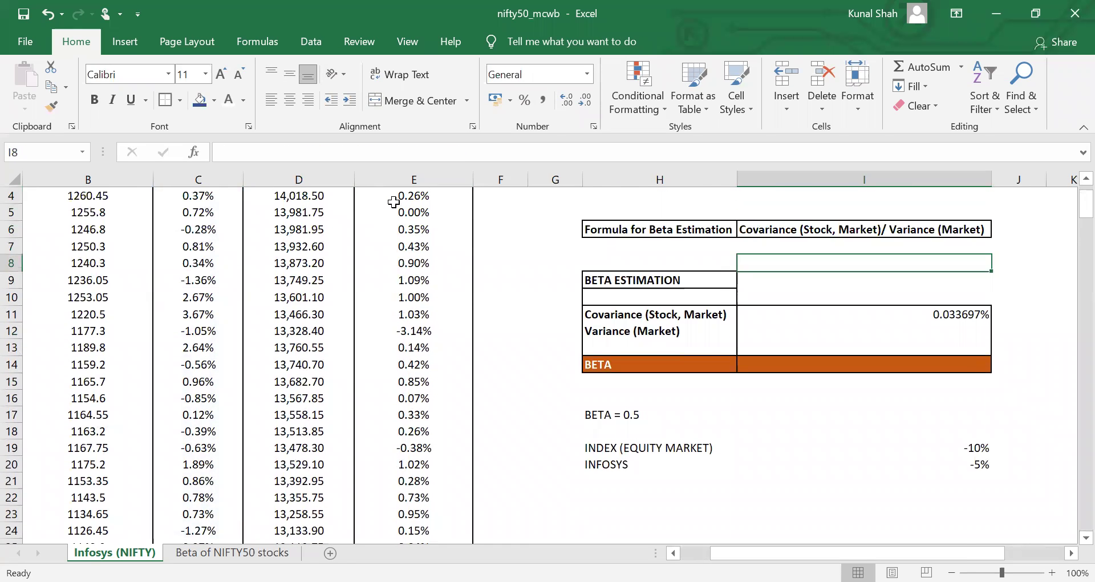
Enter =VAR.P(E4:E253) in I12 over the NIFTY daily returns, giving 0.038773%
{"action": "key", "text": "Down"}
{"action": "key", "text": "Down"}
{"action": "key", "text": "Down"}
{"action": "key", "text": "Down"}
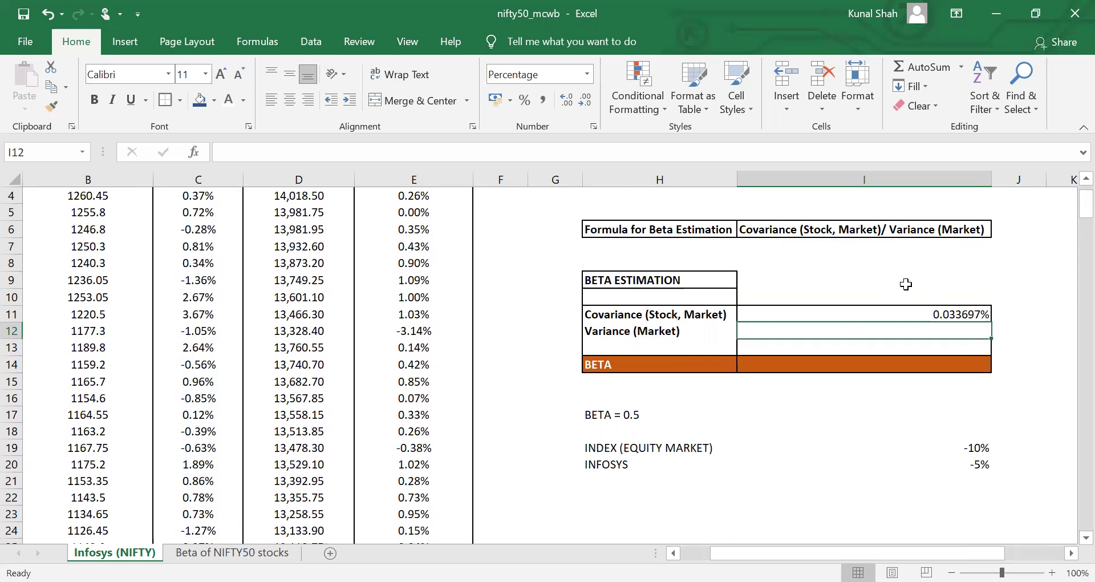
{"action": "type", "text": "="}
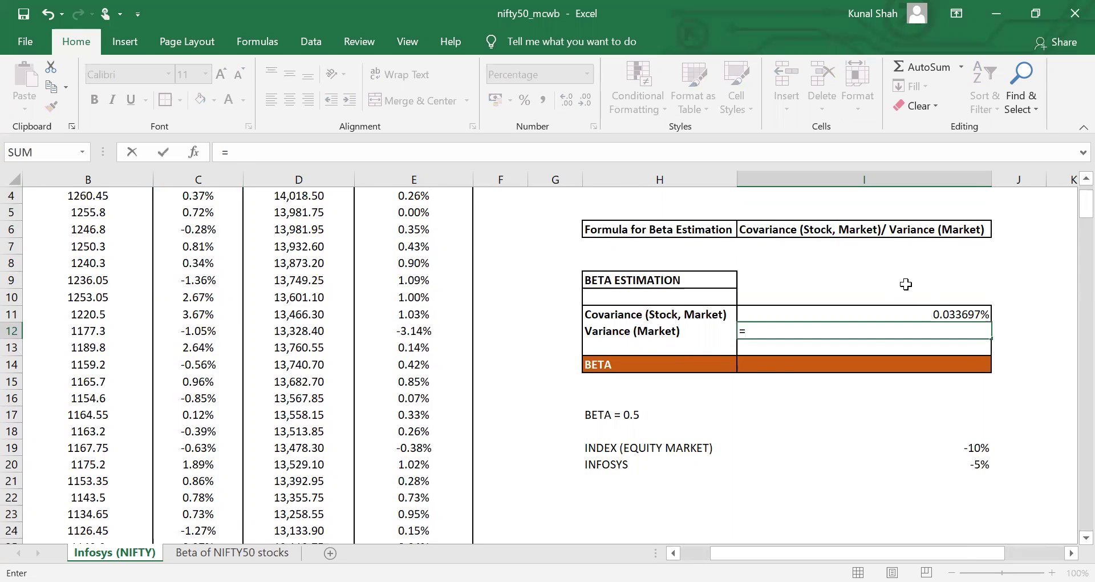
{"action": "type", "text": "VAR"}
{"action": "double_click", "coordinate": [781, 349]}
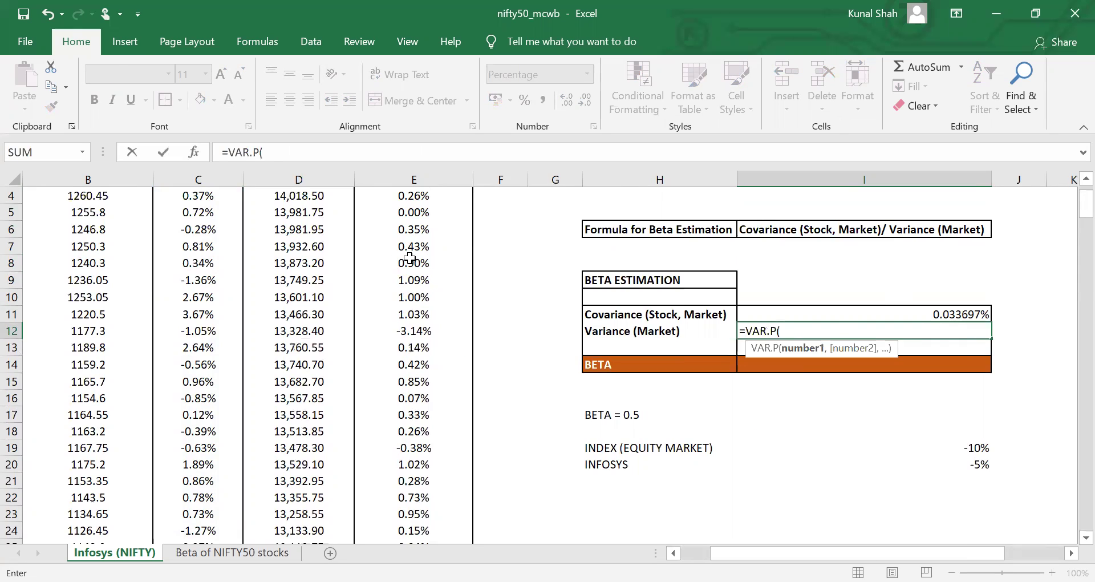
{"action": "left_click", "coordinate": [399, 249]}
{"action": "key", "text": "ctrl+Up"}
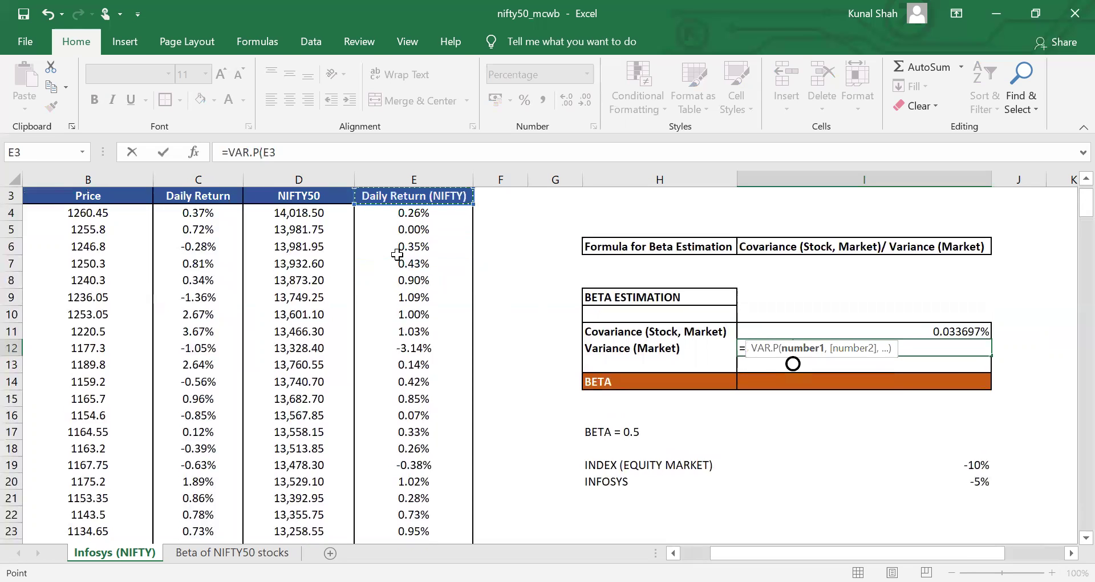
{"action": "key", "text": "Down"}
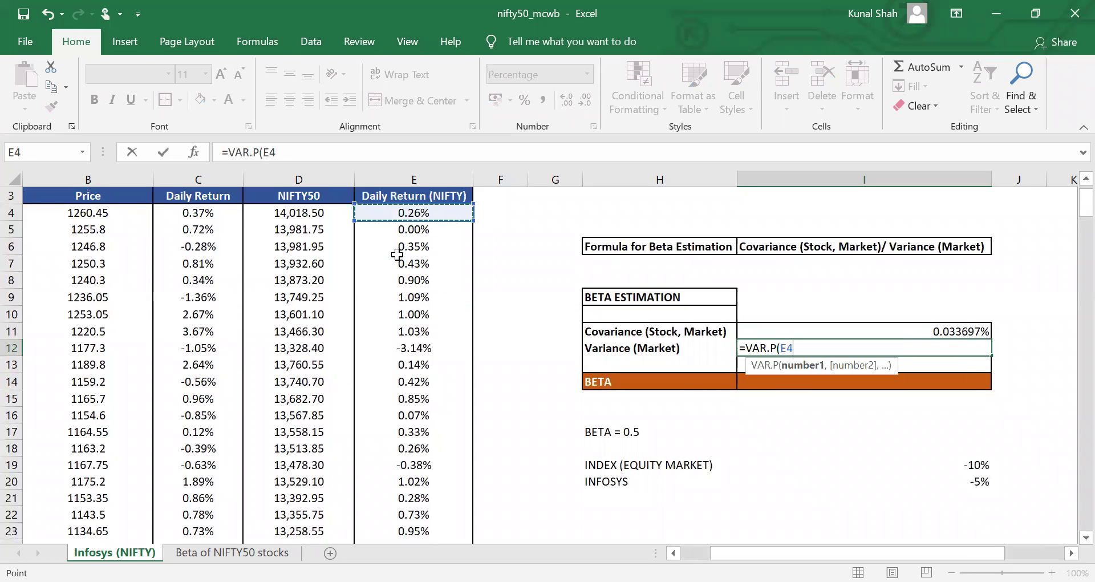
{"action": "key", "text": "F8"}
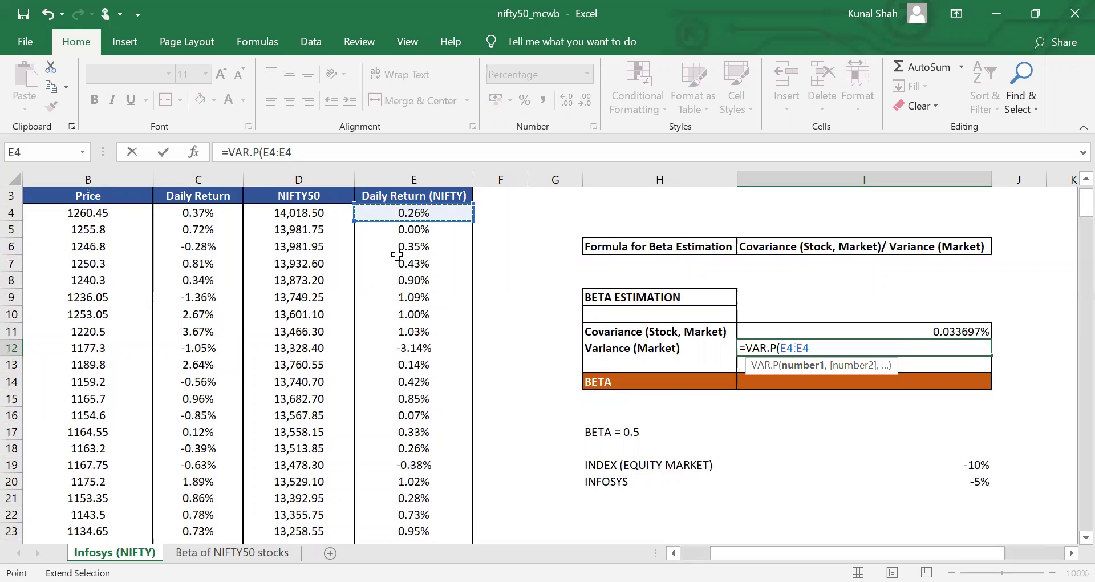
{"action": "key", "text": "ctrl+Down"}
{"action": "key", "text": "Up"}
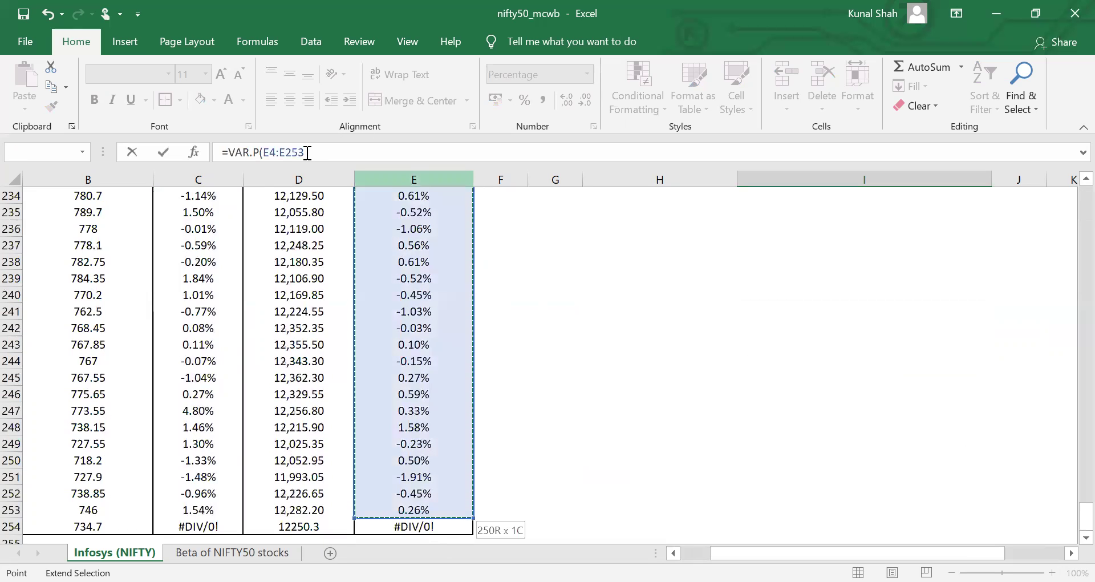
{"action": "key", "text": "Return"}
Enter =I11/I12 in the BETA cell I14, dividing covariance by variance to get 0.87
{"action": "key", "text": "Up"}
{"action": "key", "text": "Up"}
{"action": "key", "text": "Up"}
{"action": "key", "text": "Up"}
{"action": "key", "text": "Up"}
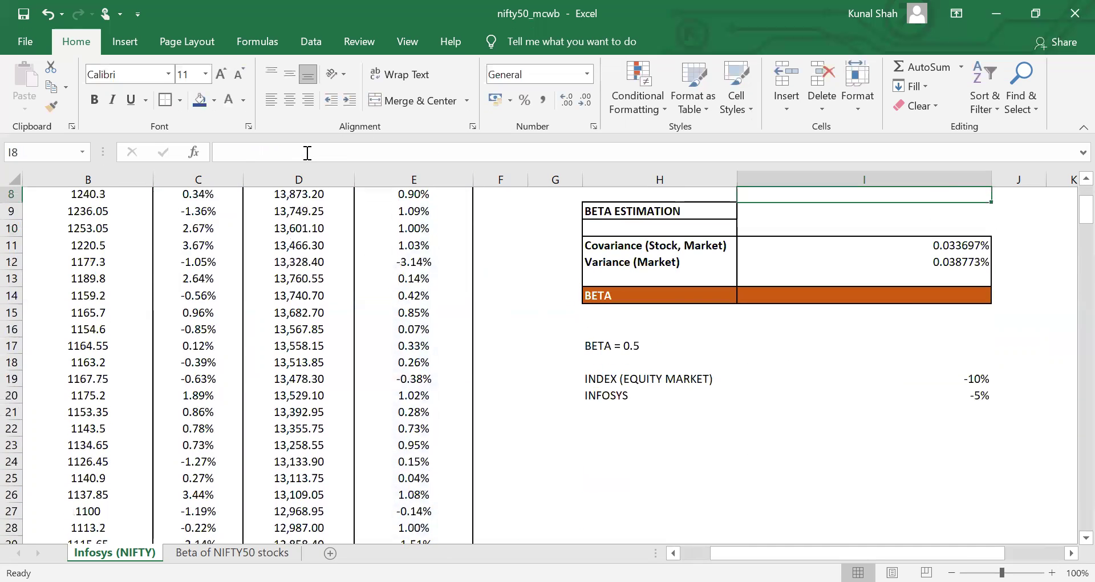
{"action": "key", "text": "Up"}
{"action": "key", "text": "Up"}
{"action": "key", "text": "Up"}
{"action": "key", "text": "Up"}
{"action": "key", "text": "Up"}
{"action": "key", "text": "Up"}
{"action": "key", "text": "Up"}
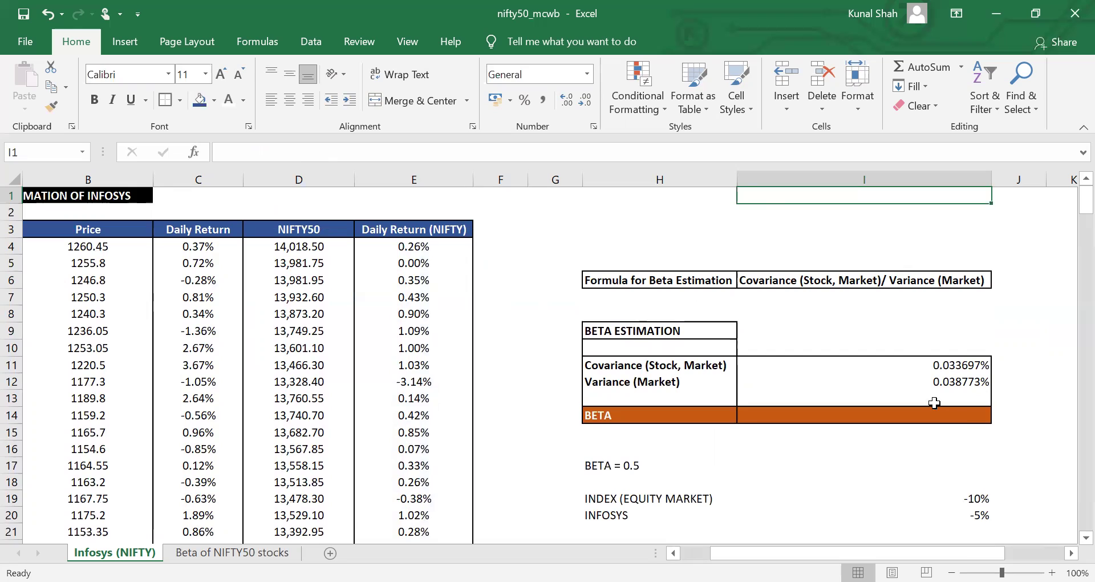
{"action": "left_click", "coordinate": [917, 412]}
{"action": "type", "text": "="}
{"action": "key", "text": "Up"}
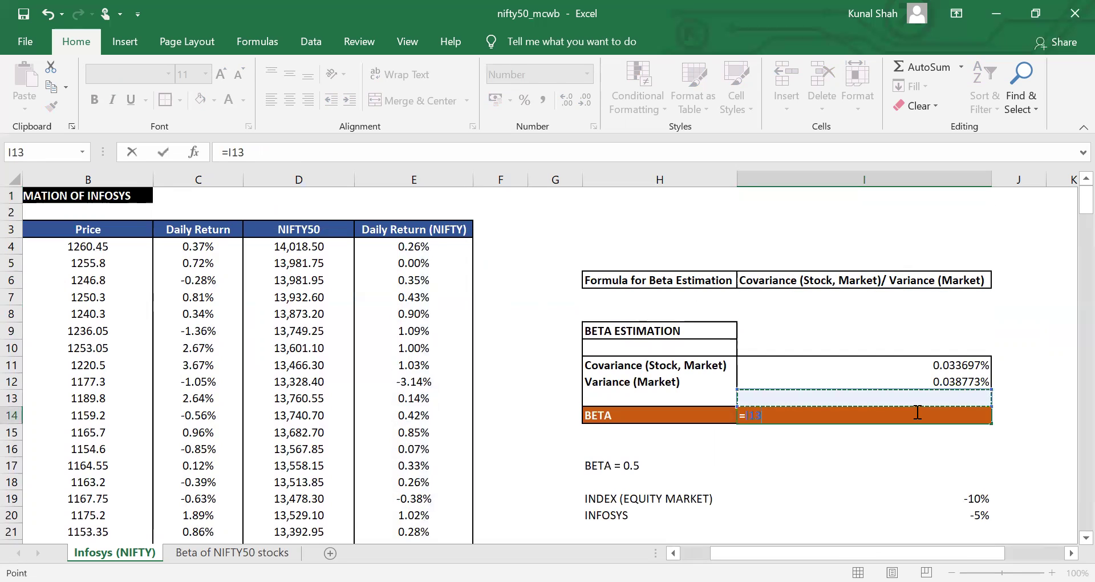
{"action": "key", "text": "Up"}
{"action": "key", "text": "Up"}
{"action": "type", "text": "/"}
{"action": "key", "text": "Up"}
{"action": "key", "text": "Up"}
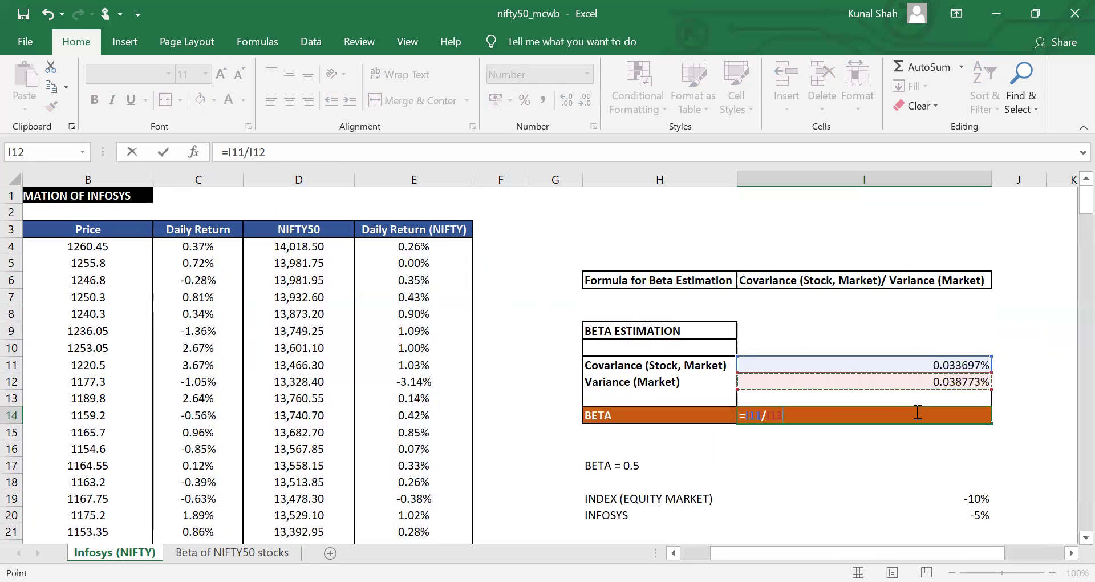
{"action": "key", "text": "ctrl+Return"}
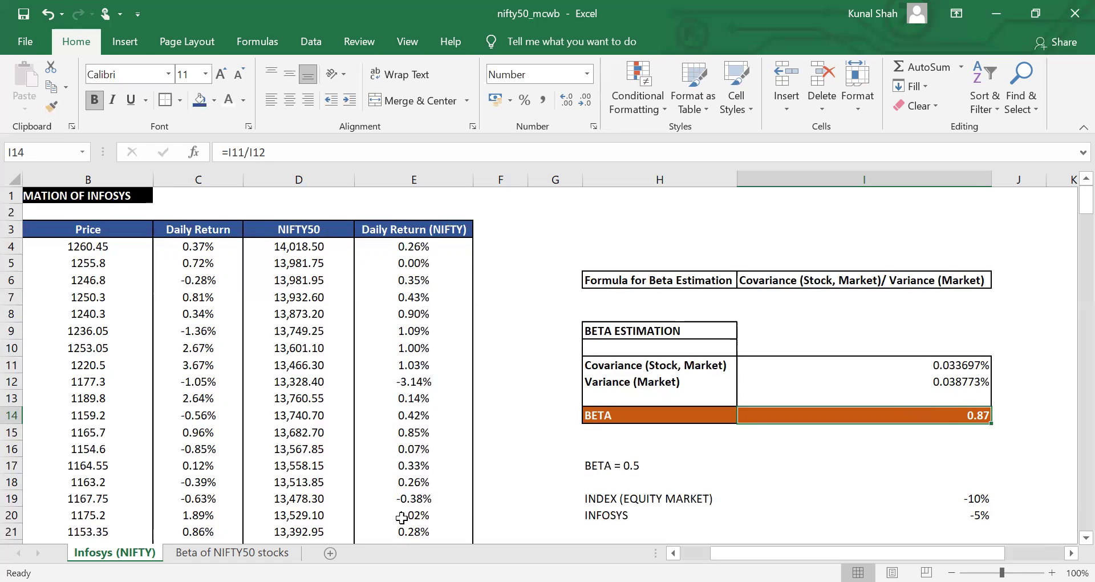
{"action": "left_click", "coordinate": [232, 552]}
{"action": "left_click", "coordinate": [148, 341]}
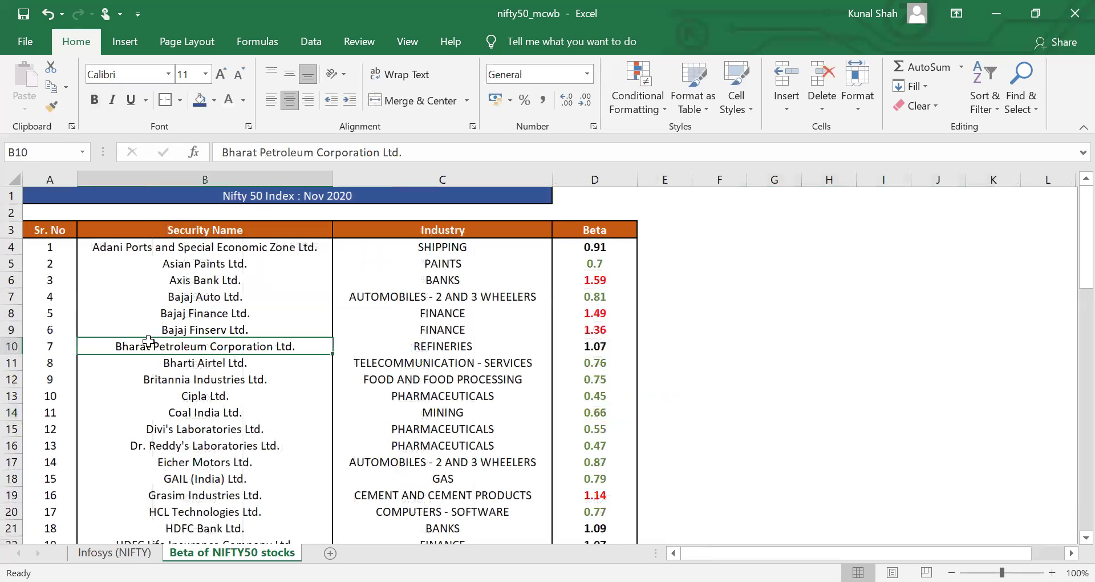
{"action": "key", "text": "Up"}
{"action": "key", "text": "Up"}
{"action": "key", "text": "Up"}
{"action": "key", "text": "Up"}
{"action": "key", "text": "Up"}
{"action": "key", "text": "Up"}
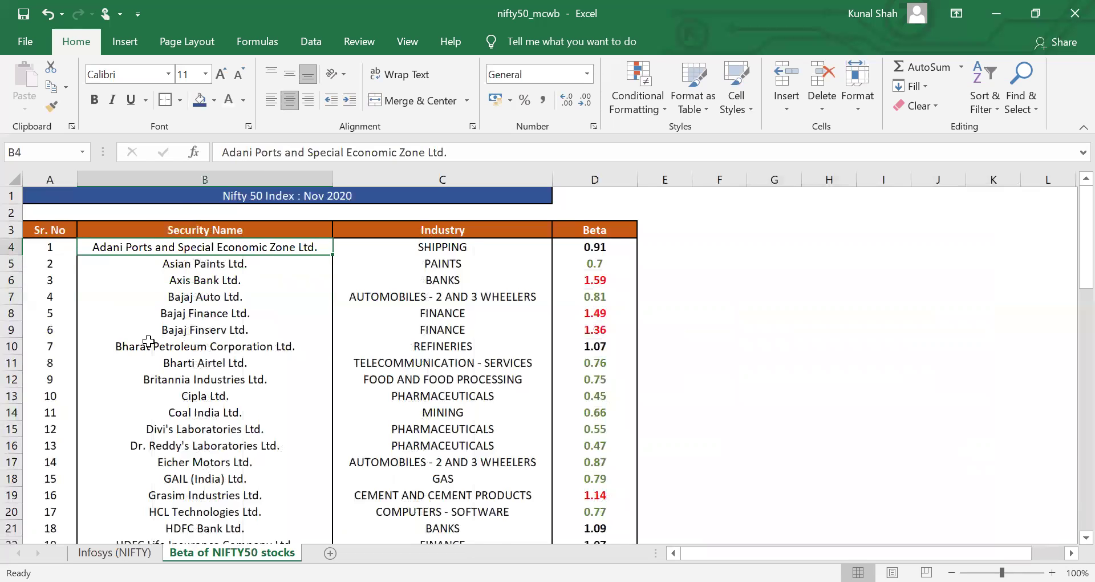
{"action": "key", "text": "ctrl+Down"}
{"action": "key", "text": "ctrl+Up"}
{"action": "key", "text": "Right"}
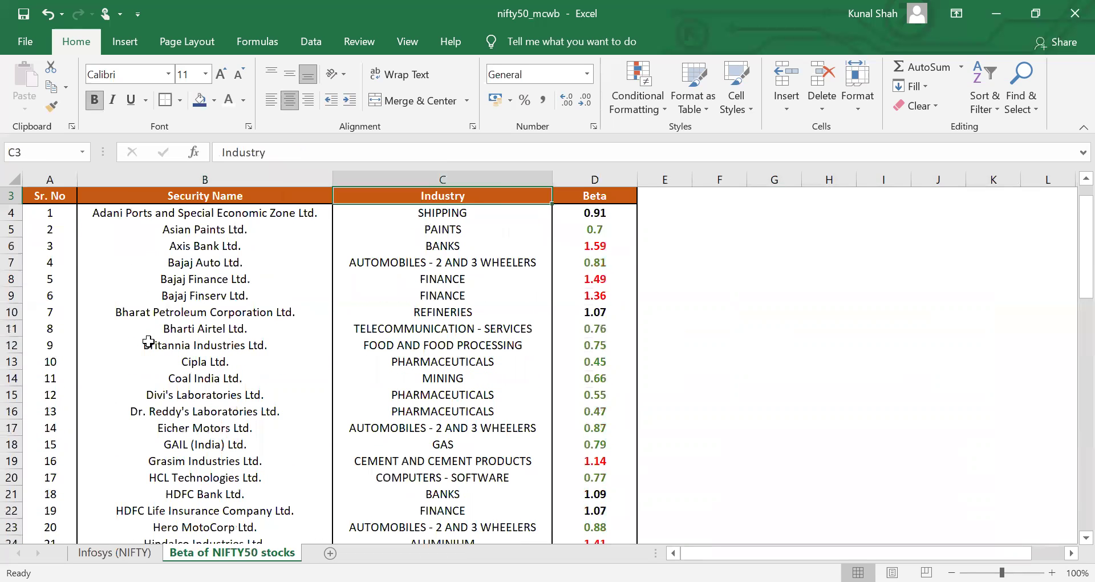
{"action": "key", "text": "Right"}
{"action": "key", "text": "Left"}
{"action": "key", "text": "Down"}
{"action": "key", "text": "Right"}
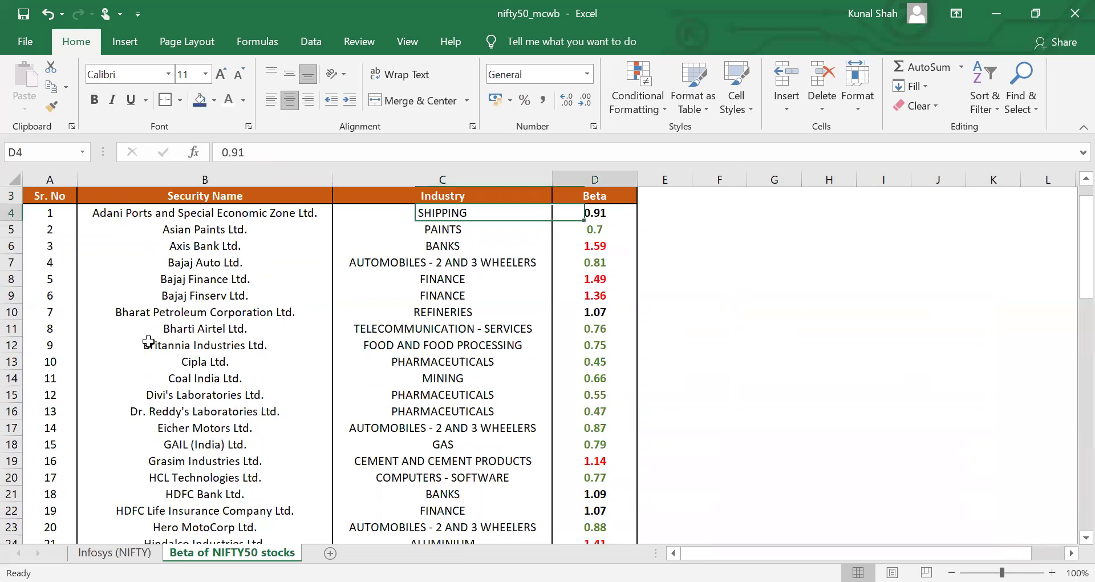
{"action": "key", "text": "ctrl+Down"}
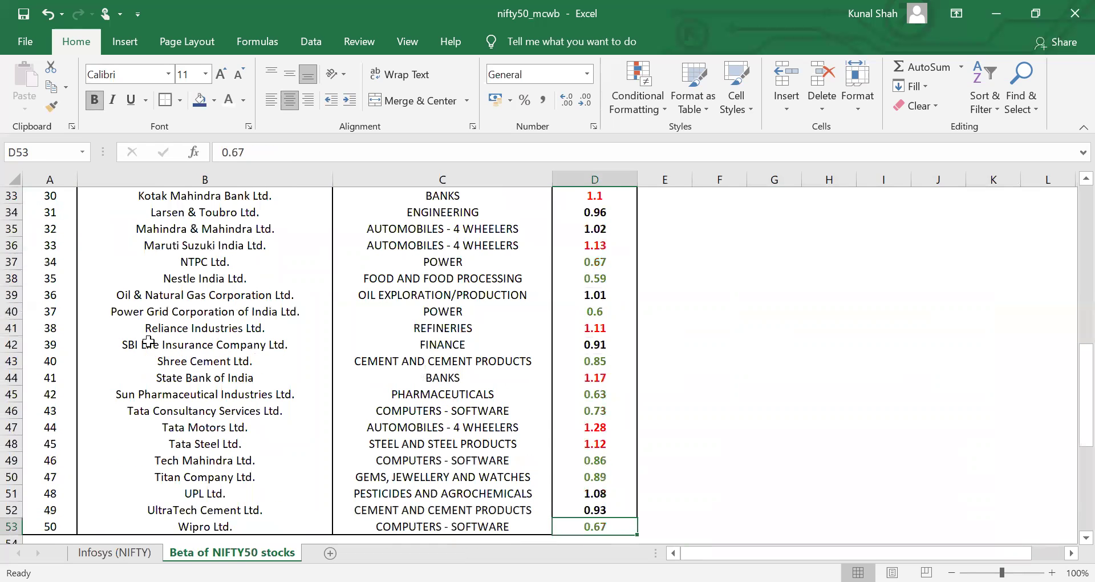
{"action": "key", "text": "ctrl+Up"}
{"action": "key", "text": "Down"}
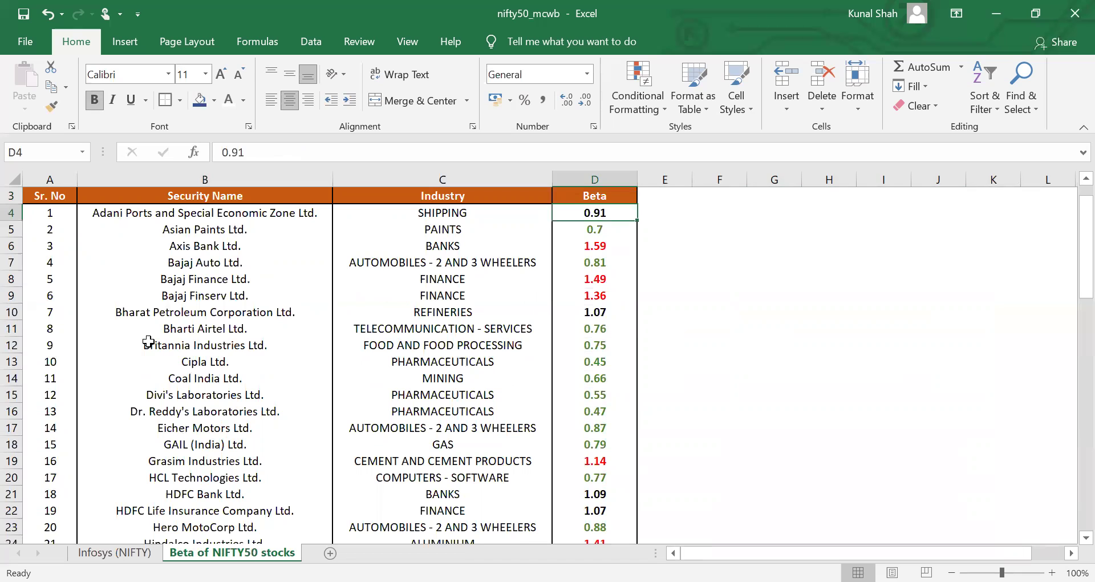
{"action": "key", "text": "Down"}
{"action": "key", "text": "Down"}
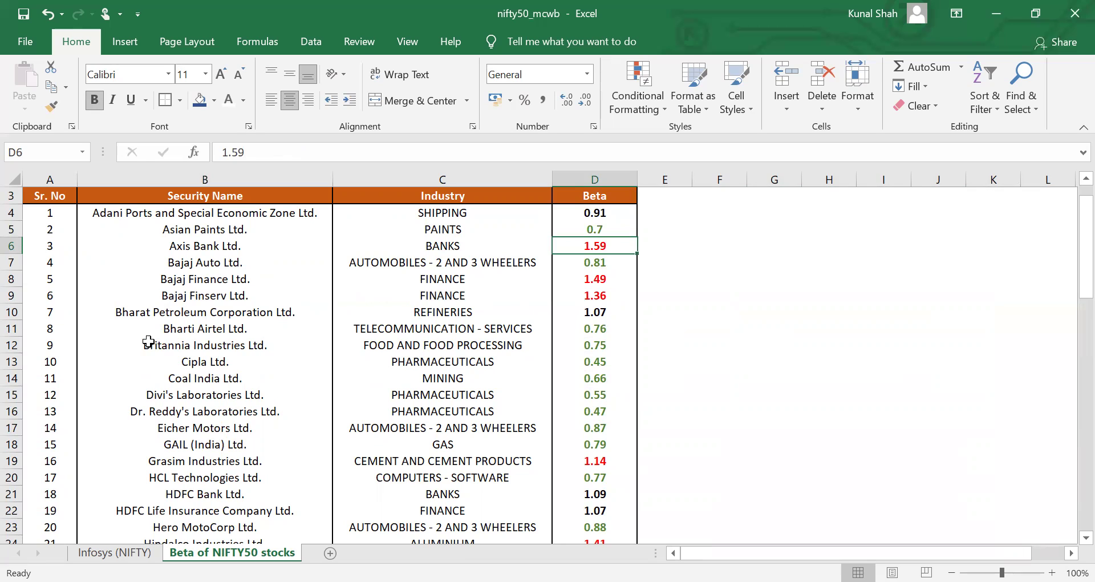
Enter the first legend row beside the list: GREEN with LOW BETA STOCKS
{"action": "key", "text": "Up"}
{"action": "key", "text": "Right"}
{"action": "key", "text": "Right"}
{"action": "type", "text": "greEN"}
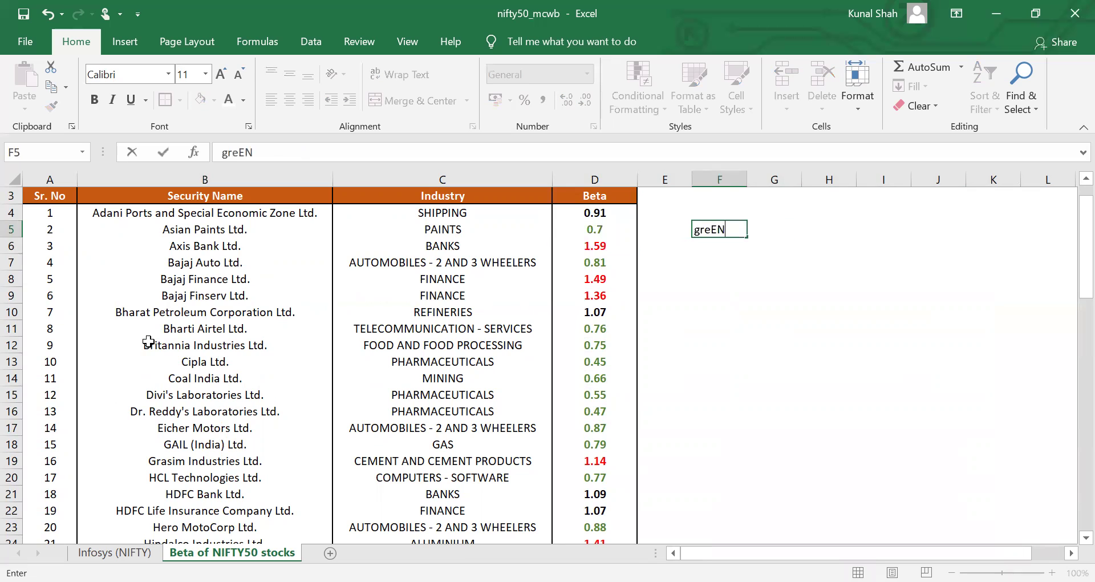
{"action": "key", "text": "Tab"}
{"action": "type", "text": "LO"}
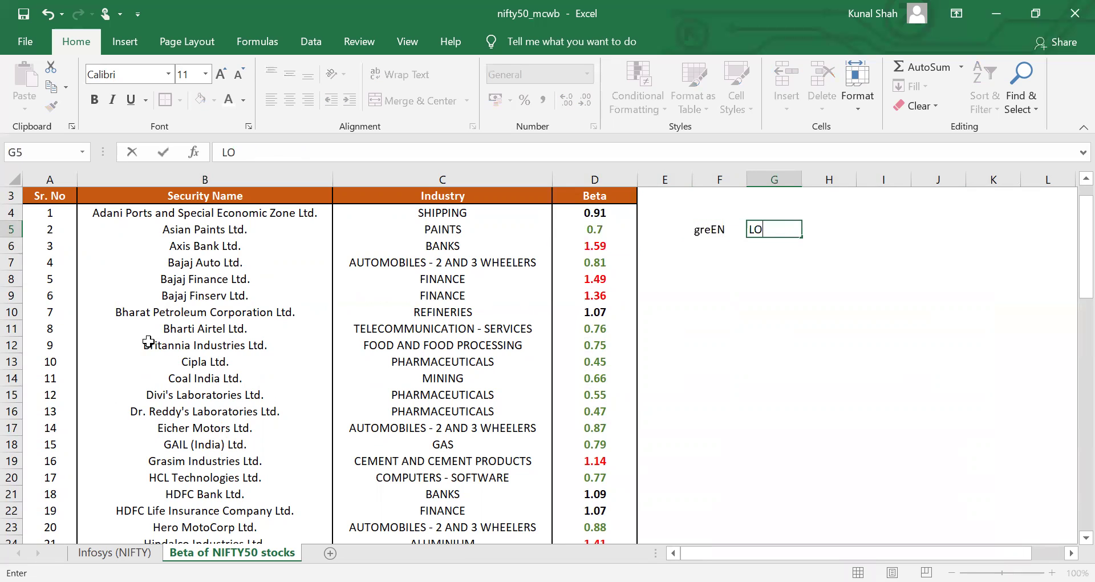
{"action": "type", "text": "W BETA STOCKS"}
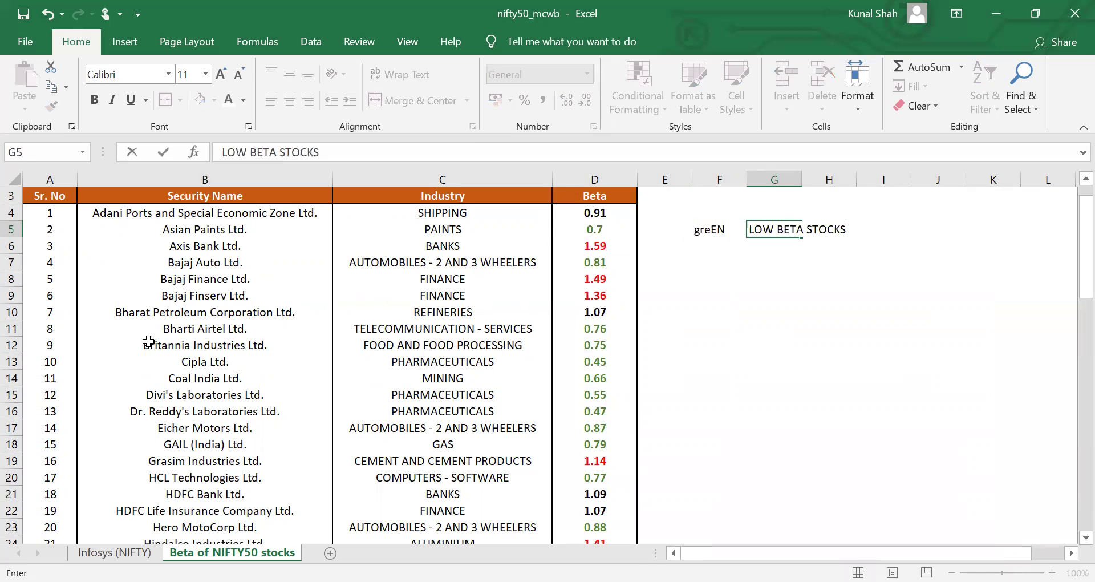
{"action": "key", "text": "Left"}
{"action": "key", "text": "Left"}
{"action": "key", "text": "Right"}
{"action": "type", "text": "GREEN"}
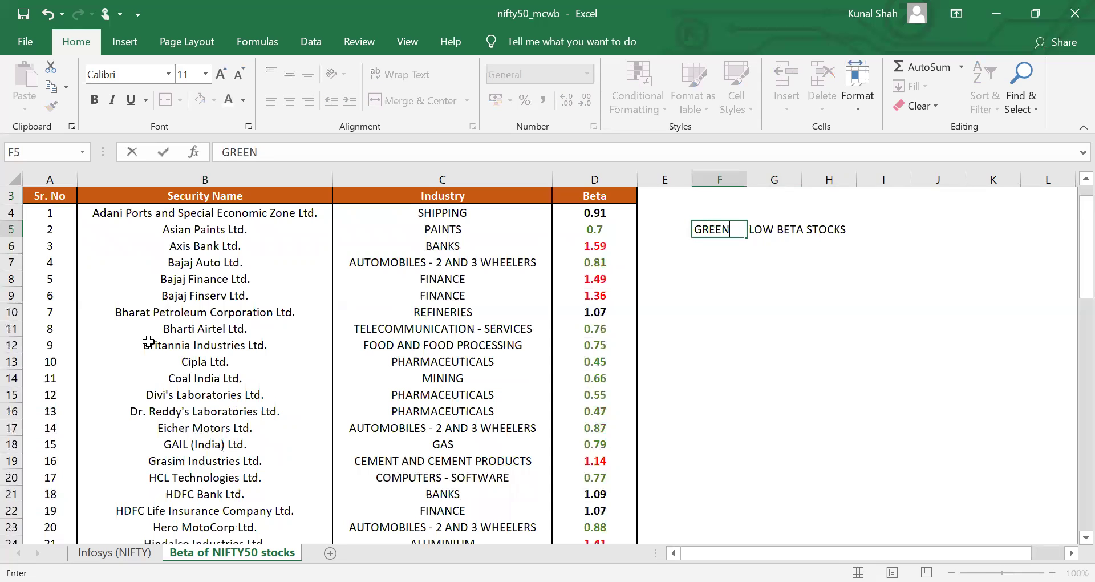
{"action": "key", "text": "Return"}
Add legend rows RED = HIGH BETA STOCKS and BLACK = AT PAR
{"action": "type", "text": "RED"}
{"action": "key", "text": "Tab"}
{"action": "type", "text": "HIGH BETA STOCKS"}
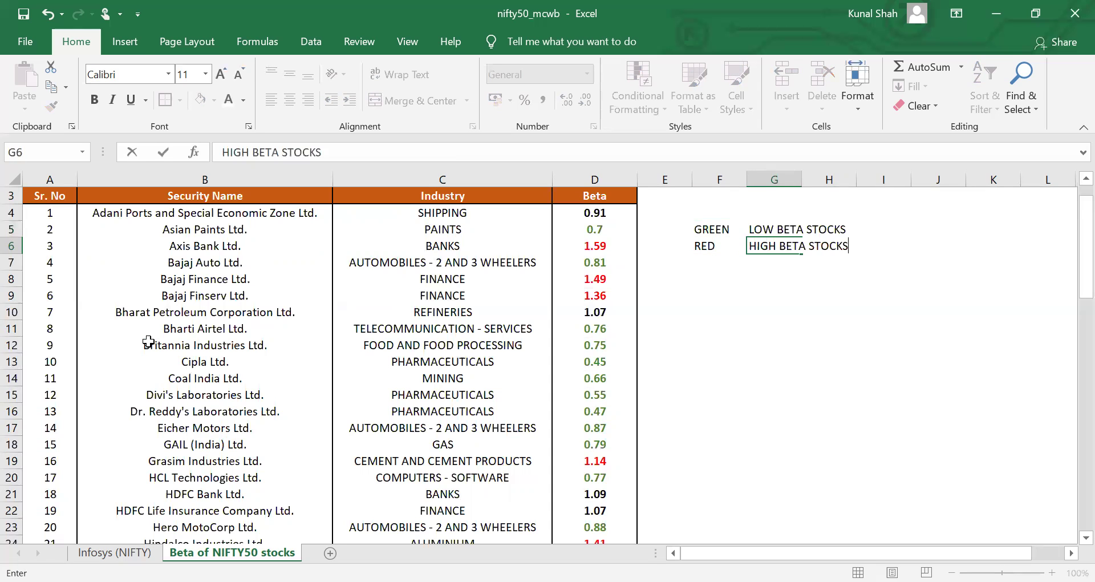
{"action": "key", "text": "Return"}
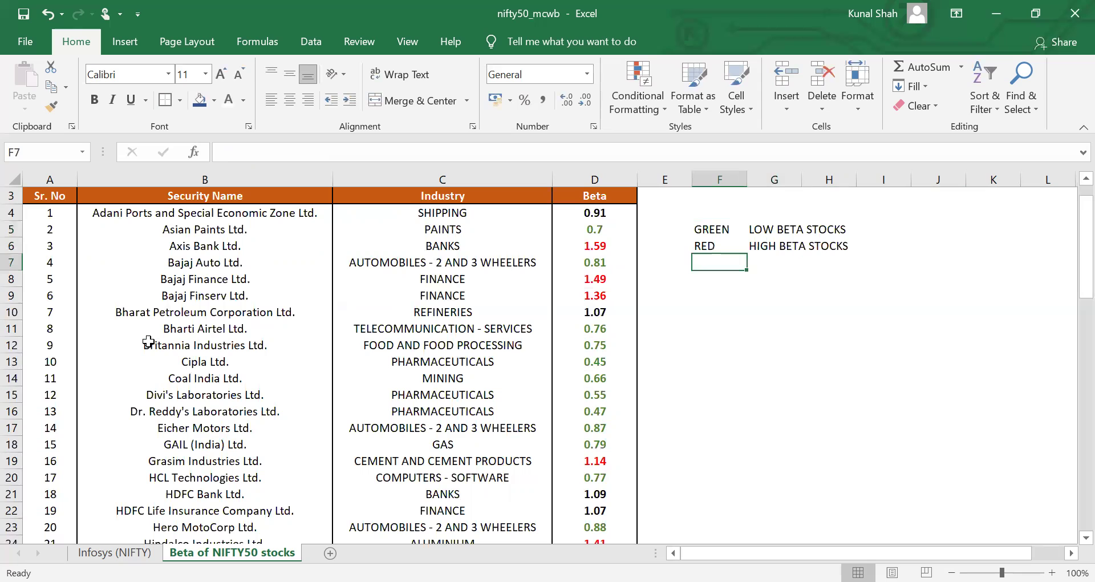
{"action": "type", "text": "BLACK"}
{"action": "key", "text": "Tab"}
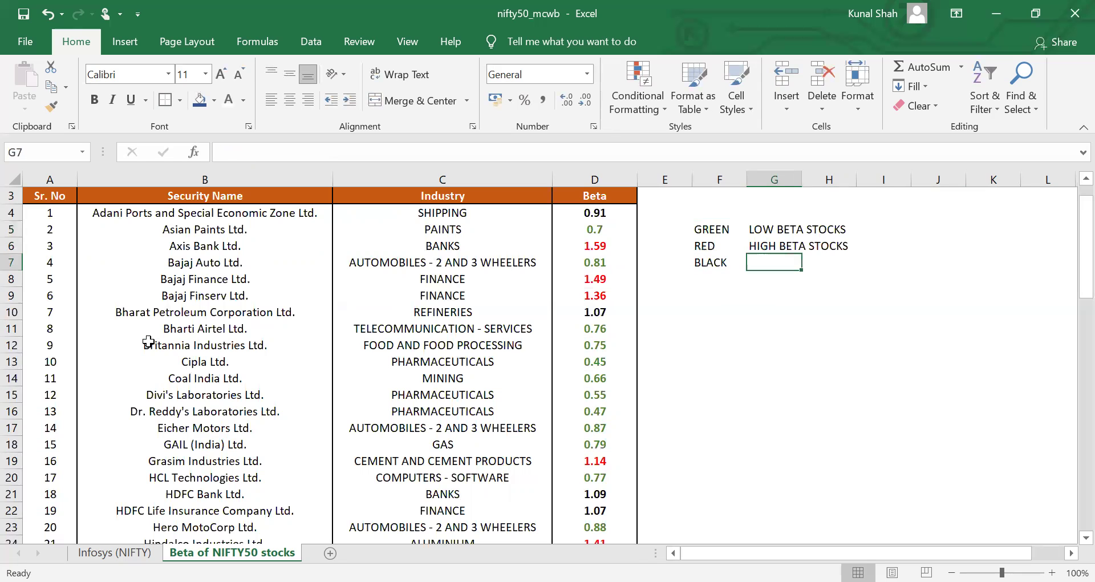
{"action": "type", "text": "AT PAR"}
{"action": "key", "text": "Return"}
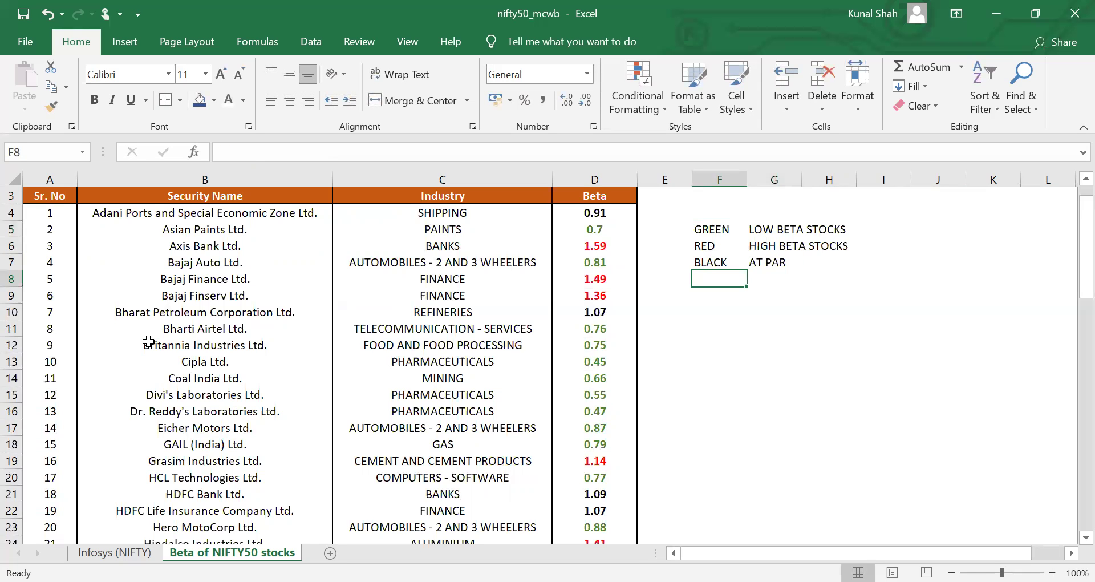
{"action": "key", "text": "Left"}
{"action": "key", "text": "Left"}
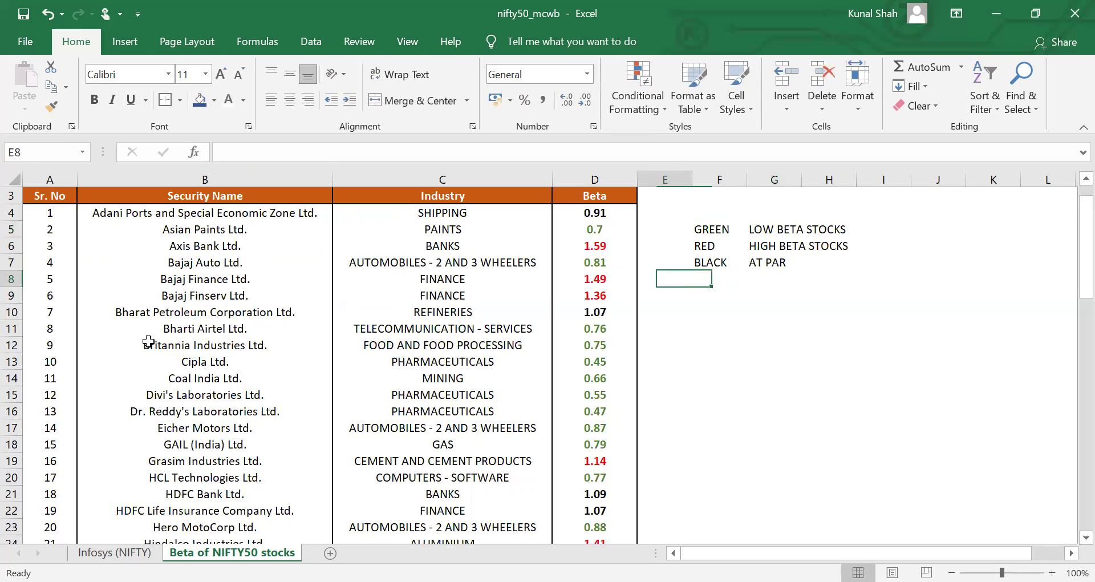
{"action": "key", "text": "Up"}
{"action": "key", "text": "Up"}
{"action": "key", "text": "Up"}
{"action": "key", "text": "Up"}
{"action": "key", "text": "Left"}
{"action": "key", "text": "Left"}
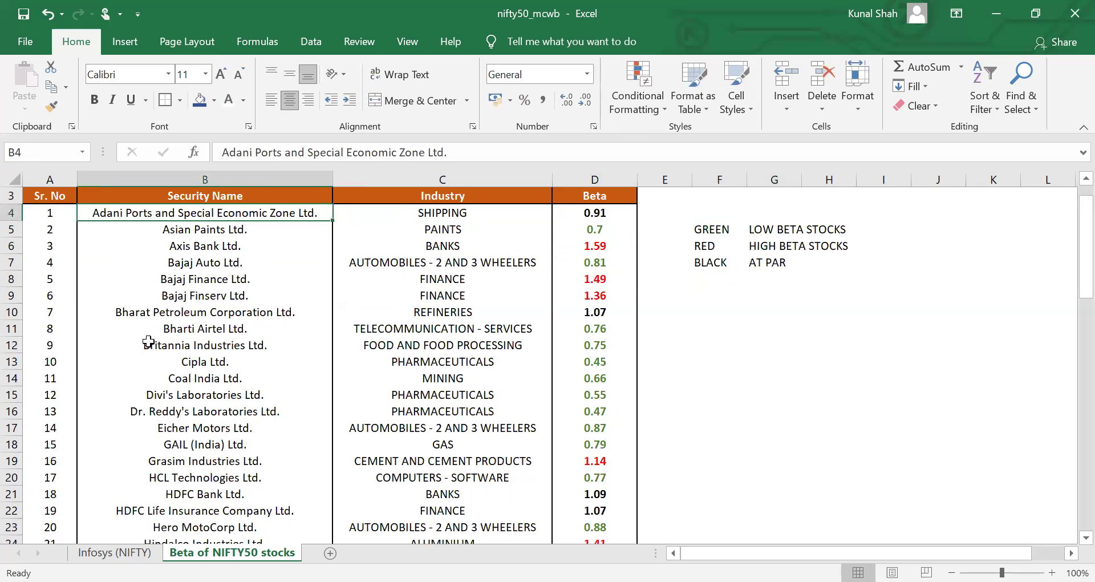
{"action": "key", "text": "ctrl+shift+Down"}
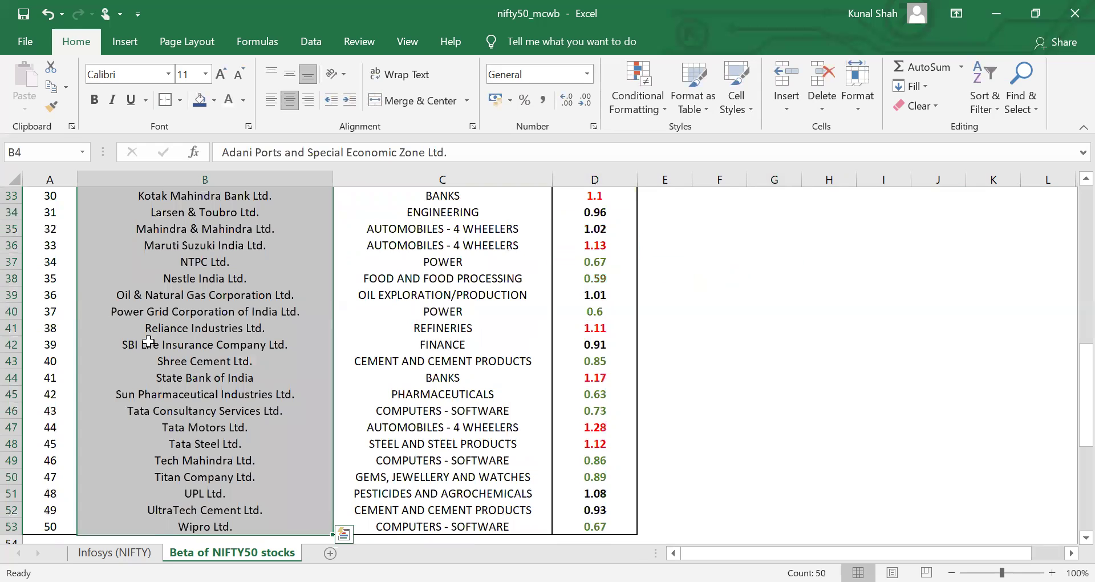
{"action": "key", "text": "Up"}
{"action": "key", "text": "Right"}
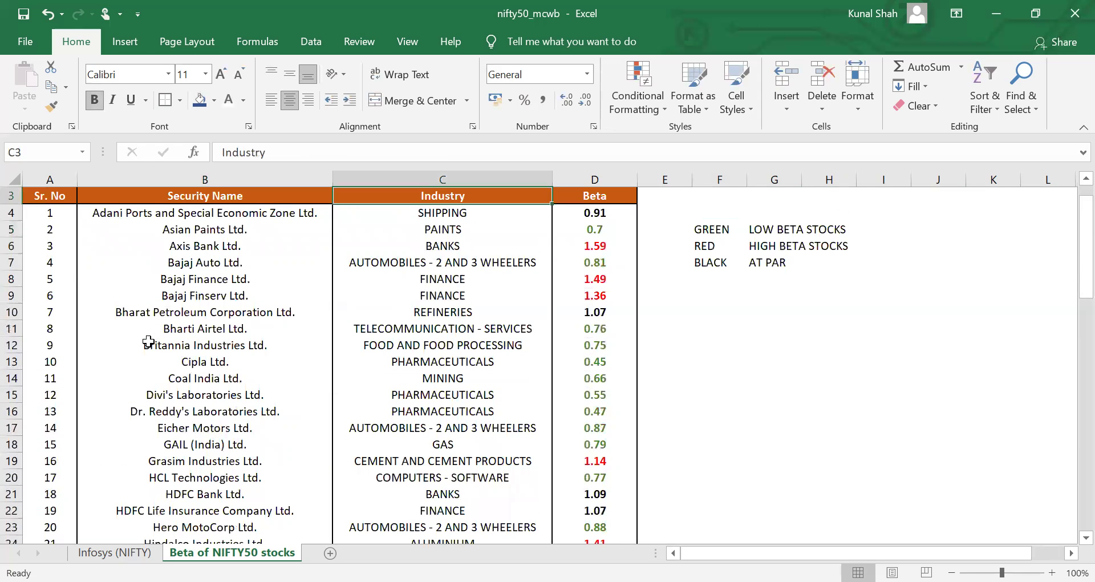
{"action": "key", "text": "Down"}
{"action": "key", "text": "Down"}
{"action": "key", "text": "Down"}
{"action": "key", "text": "Down"}
{"action": "key", "text": "Right"}
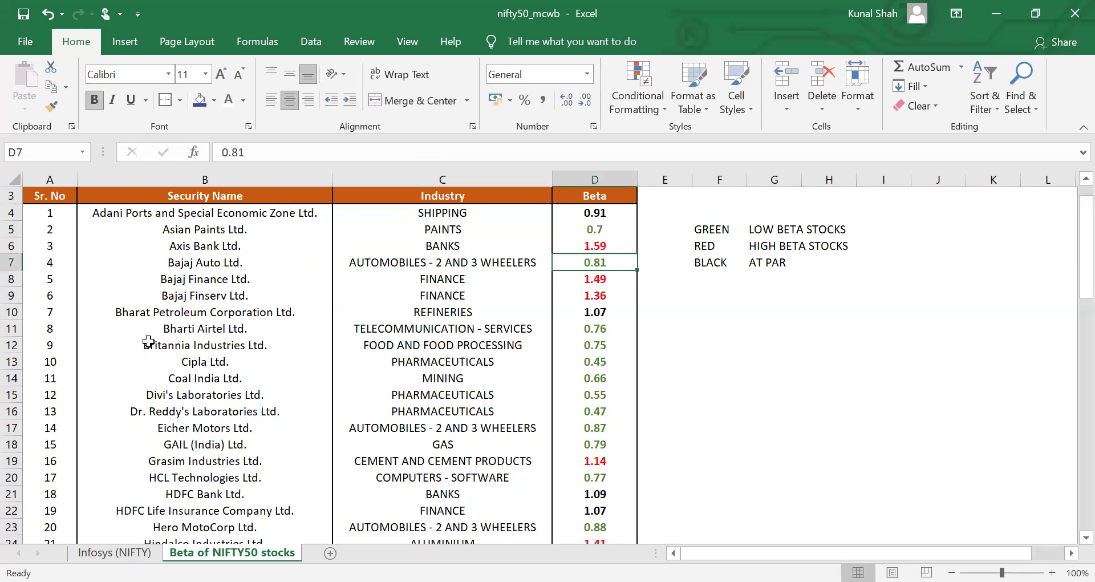
{"action": "key", "text": "Down"}
{"action": "key", "text": "Left"}
{"action": "key", "text": "Left"}
{"action": "key", "text": "shift+Down"}
{"action": "key", "text": "shift+Right"}
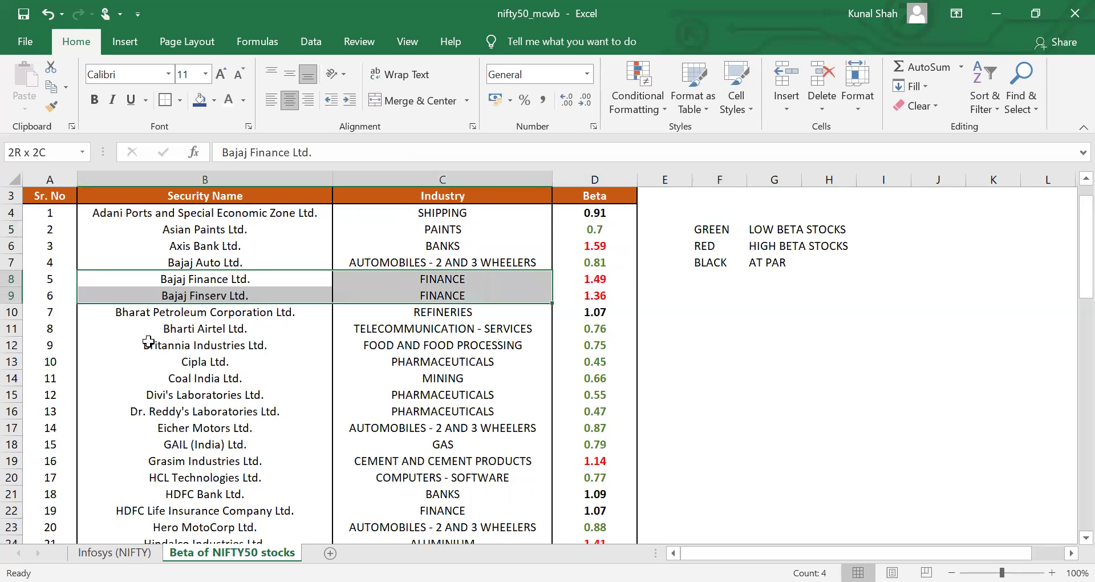
{"action": "key", "text": "shift+Right"}
{"action": "key", "text": "Up"}
{"action": "key", "text": "Up"}
{"action": "key", "text": "shift+Right"}
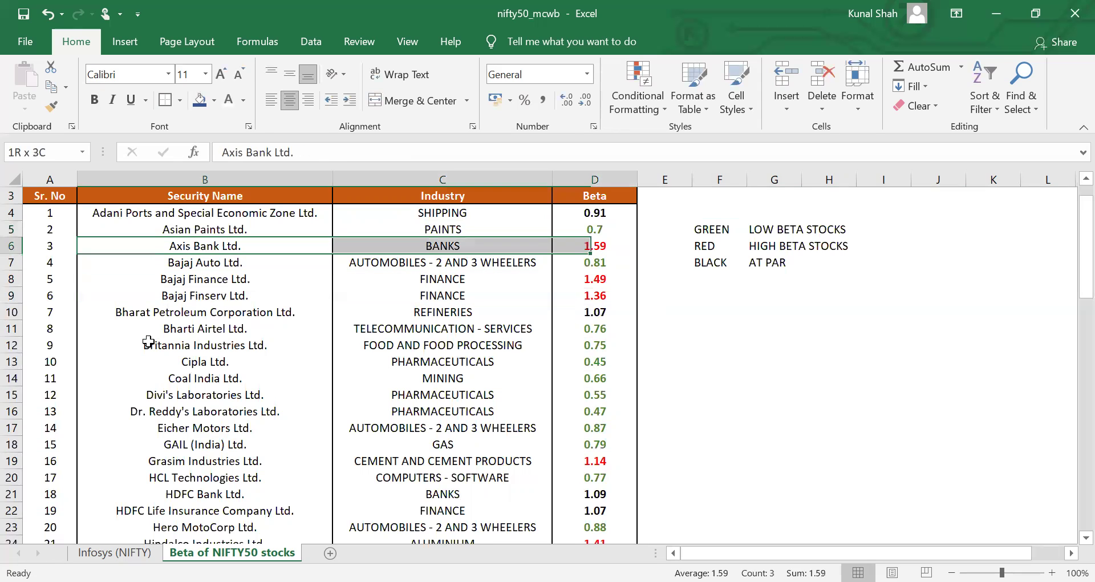
{"action": "key", "text": "Down"}
{"action": "key", "text": "Down"}
{"action": "key", "text": "Down"}
{"action": "key", "text": "Down"}
{"action": "key", "text": "Down"}
{"action": "key", "text": "Down"}
{"action": "key", "text": "Down"}
{"action": "key", "text": "Down"}
{"action": "key", "text": "Down"}
{"action": "key", "text": "Down"}
{"action": "key", "text": "Down"}
{"action": "key", "text": "Down"}
{"action": "key", "text": "Down"}
{"action": "key", "text": "Down"}
{"action": "key", "text": "Up"}
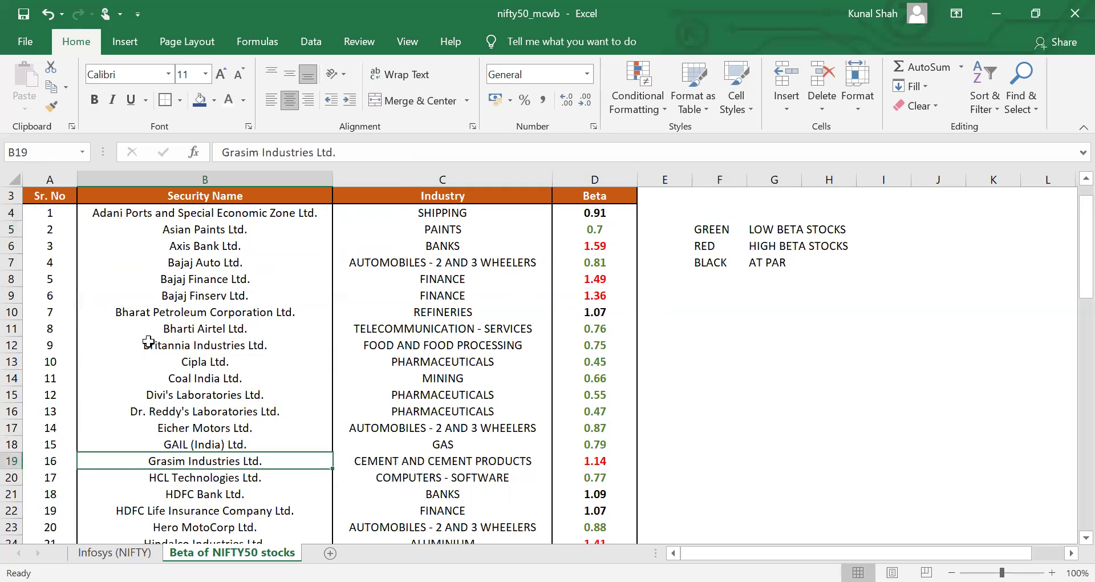
{"action": "key", "text": "shift+Right"}
{"action": "key", "text": "shift+Right"}
{"action": "key", "text": "Left"}
{"action": "key", "text": "Down"}
{"action": "key", "text": "Down"}
{"action": "key", "text": "Down"}
{"action": "key", "text": "Down"}
{"action": "key", "text": "Down"}
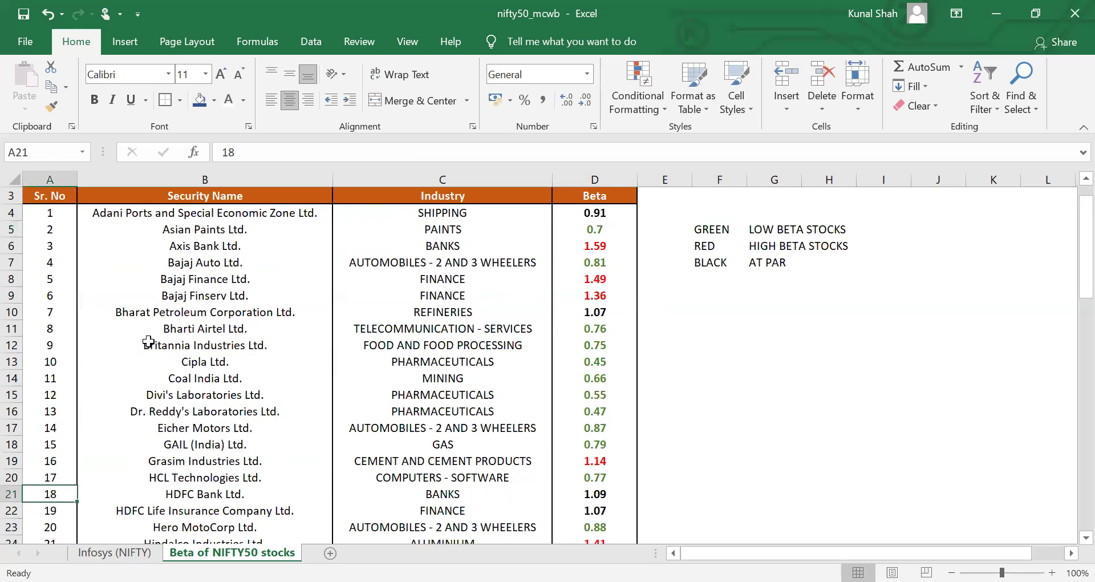
{"action": "key", "text": "Right"}
{"action": "key", "text": "shift+Right"}
{"action": "key", "text": "shift+Right"}
{"action": "key", "text": "shift+Down"}
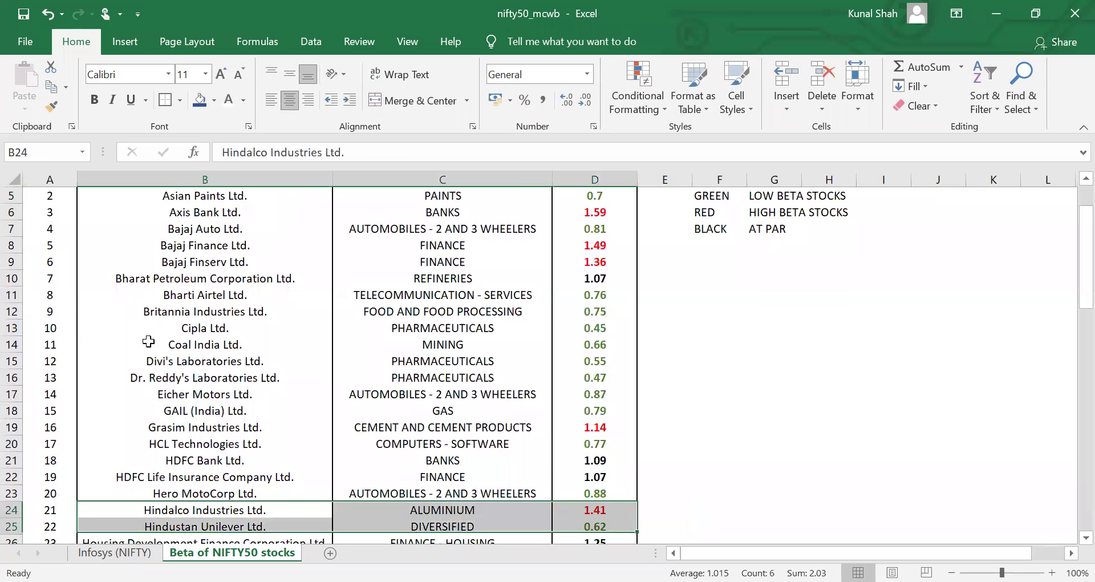
{"action": "key", "text": "Down"}
{"action": "key", "text": "Down"}
{"action": "key", "text": "Down"}
{"action": "key", "text": "Down"}
{"action": "key", "text": "Down"}
{"action": "key", "text": "Up"}
{"action": "key", "text": "Up"}
{"action": "key", "text": "shift+Right"}
{"action": "key", "text": "shift+Right"}
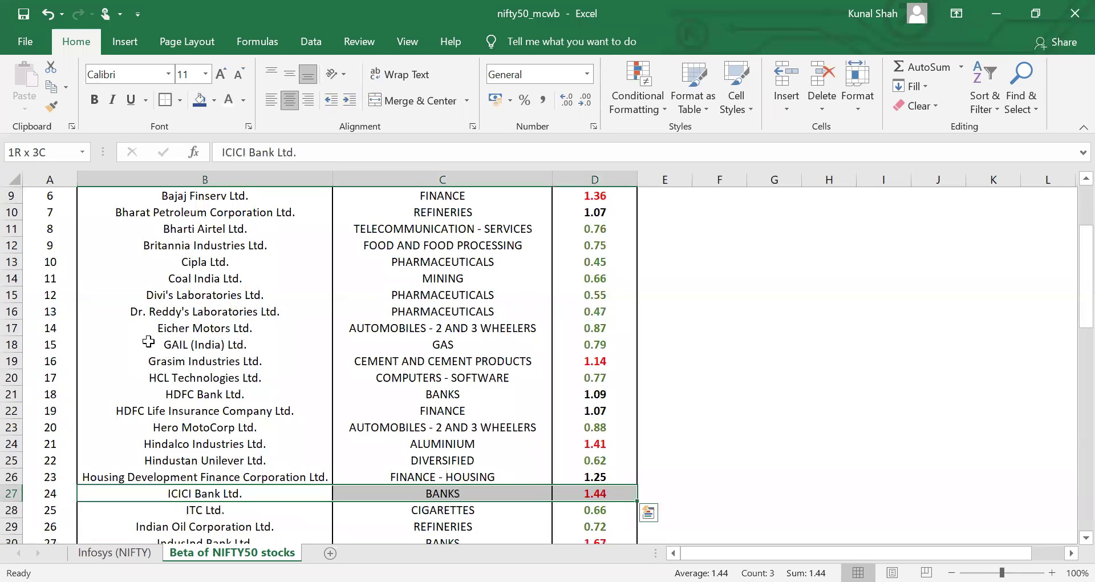
{"action": "key", "text": "Down"}
{"action": "key", "text": "Down"}
{"action": "key", "text": "Down"}
{"action": "key", "text": "Down"}
{"action": "key", "text": "Down"}
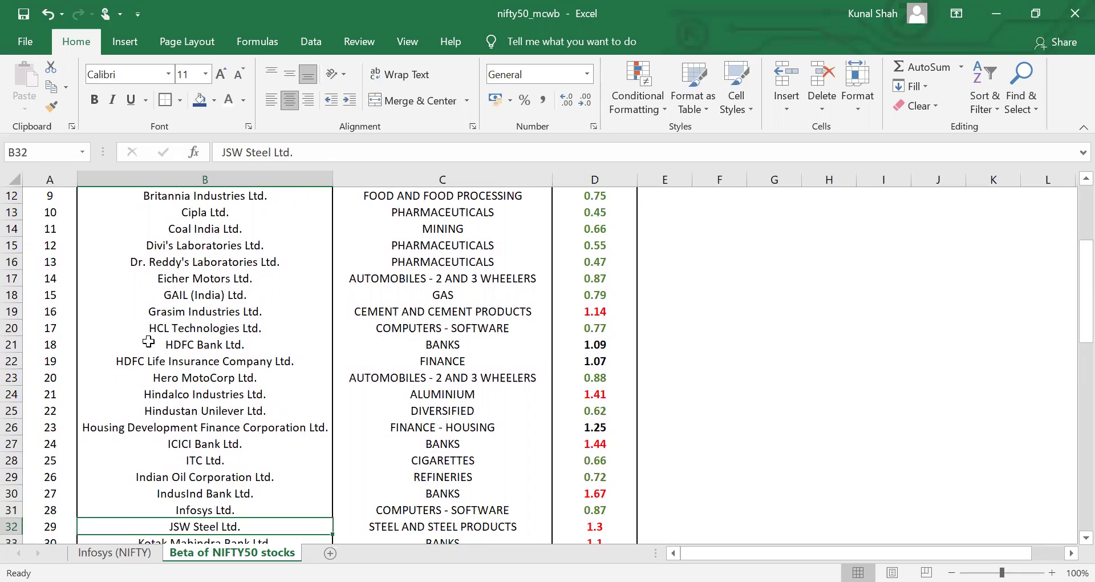
{"action": "key", "text": "Up"}
{"action": "key", "text": "Up"}
{"action": "key", "text": "shift+Right"}
{"action": "key", "text": "shift+Right"}
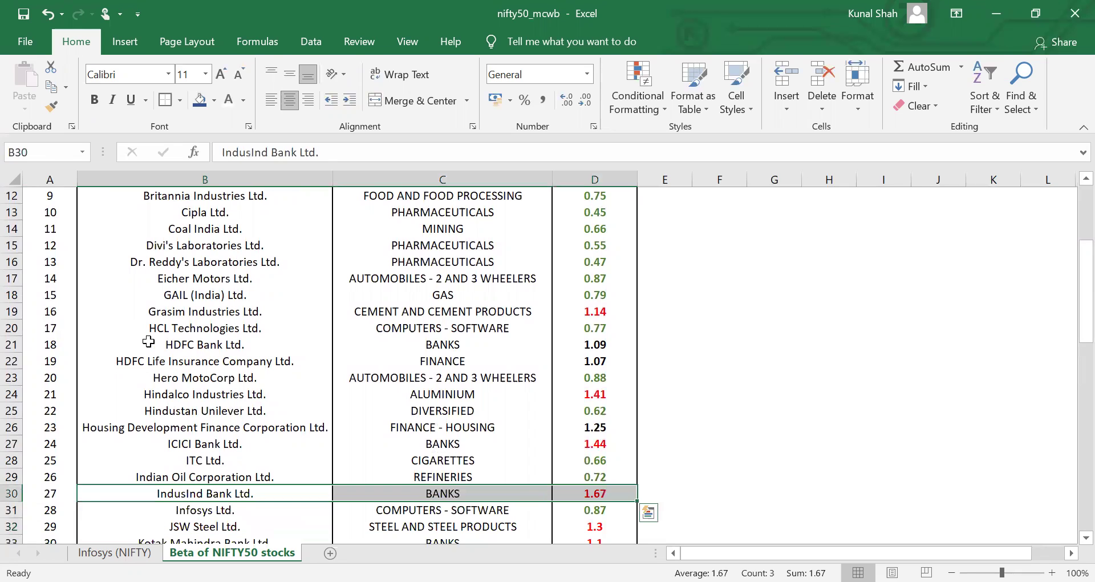
{"action": "key", "text": "Down"}
{"action": "key", "text": "Right"}
{"action": "key", "text": "Up"}
{"action": "key", "text": "Right"}
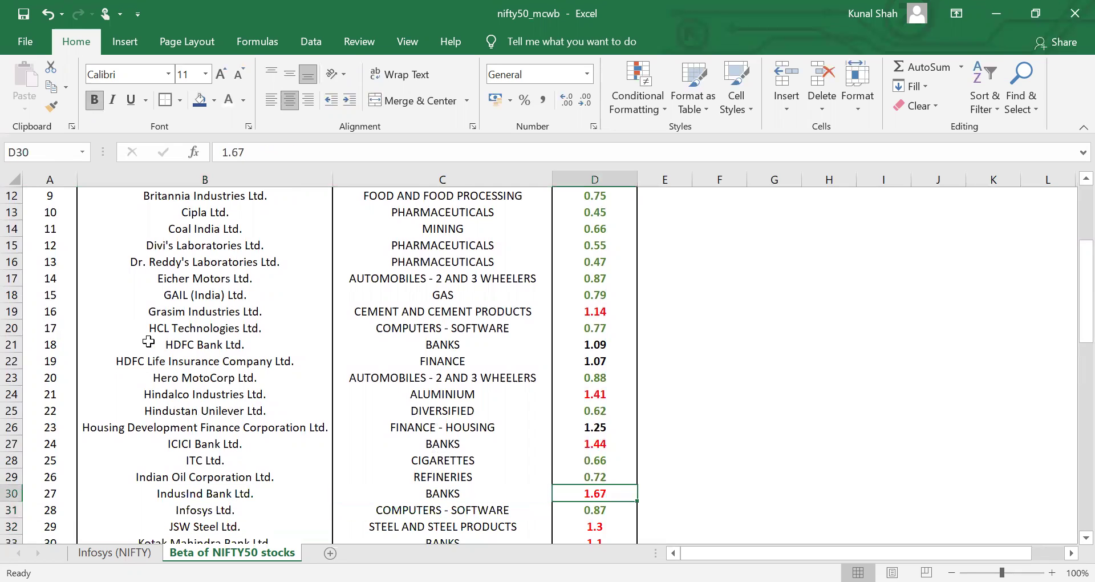
{"action": "key", "text": "ctrl+Up"}
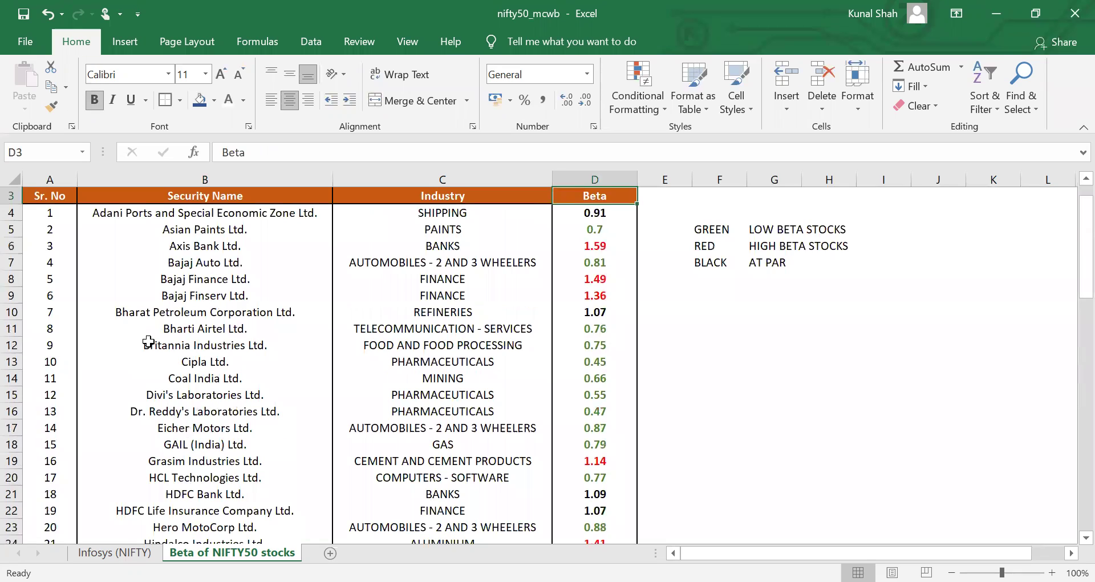